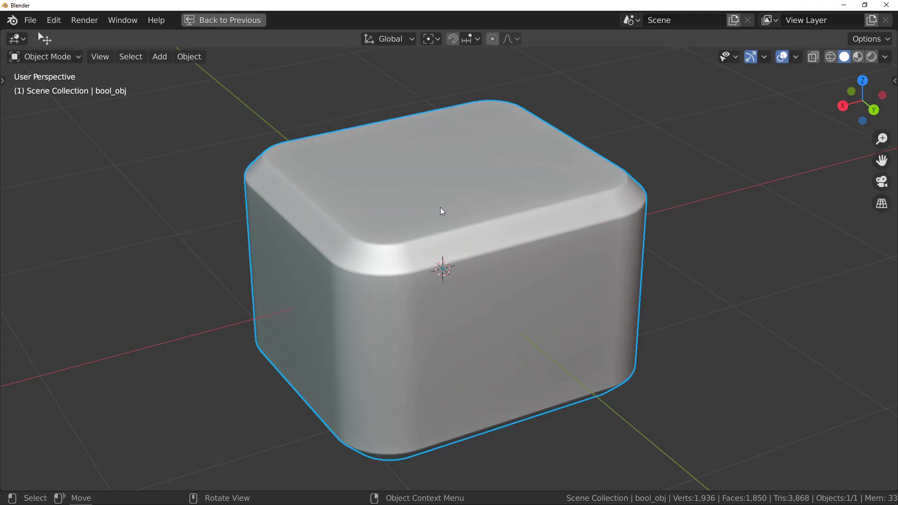
- Inset a rectangle over one top corner of the box and set its inset thickness
key("f")
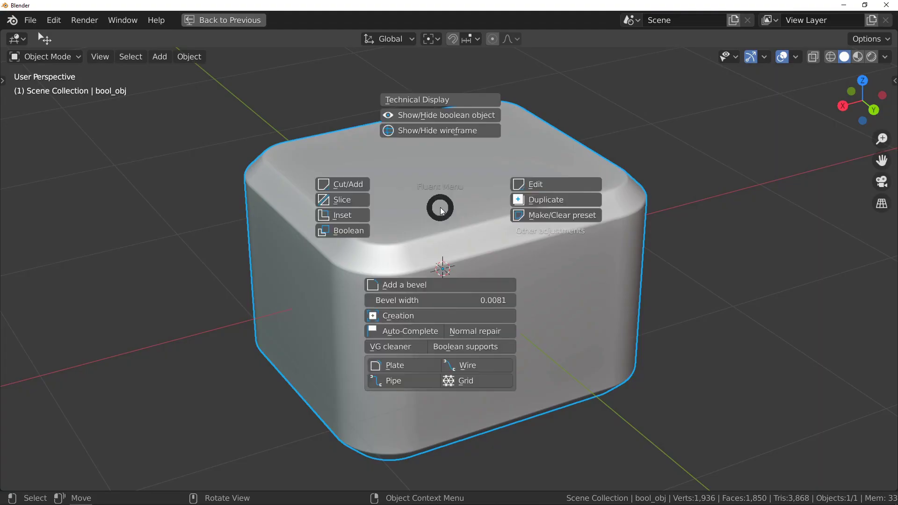
left_click(359, 218)
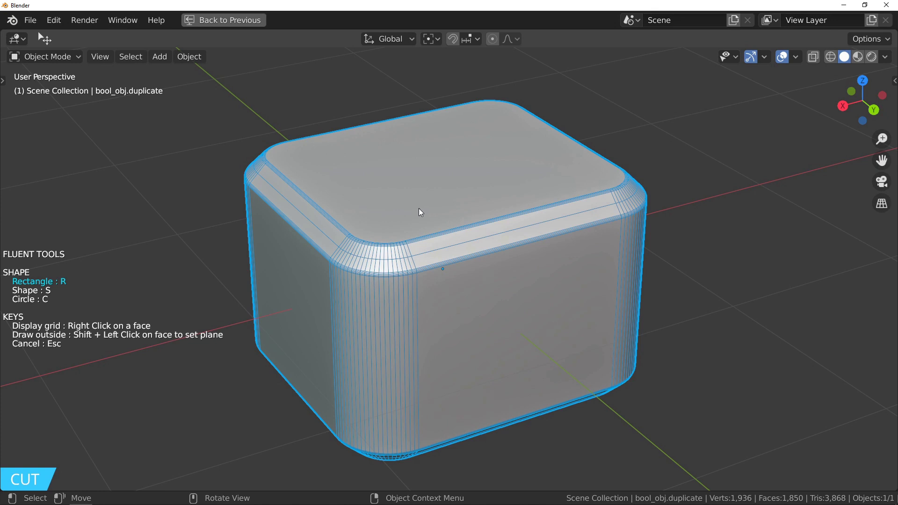
right_click(386, 218)
scroll(410, 188, "up", 3)
middle_click_drag(410, 189, 402, 215)
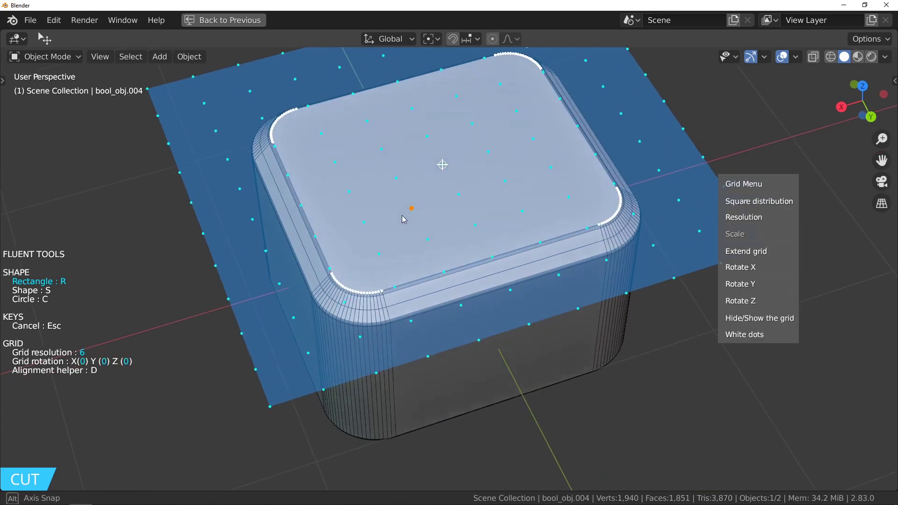
left_click_drag(347, 310, 402, 220, "shift")
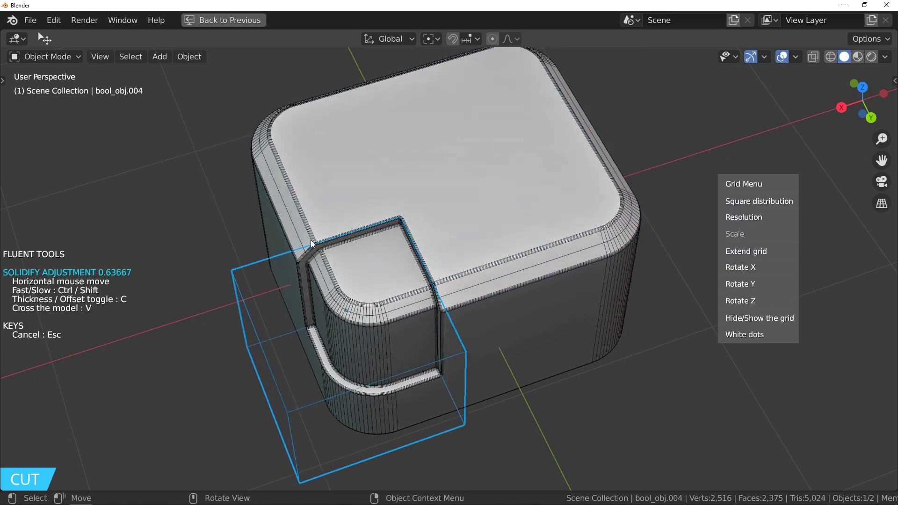
left_click(391, 266)
middle_click_drag(391, 266, 377, 281)
right_click(627, 231)
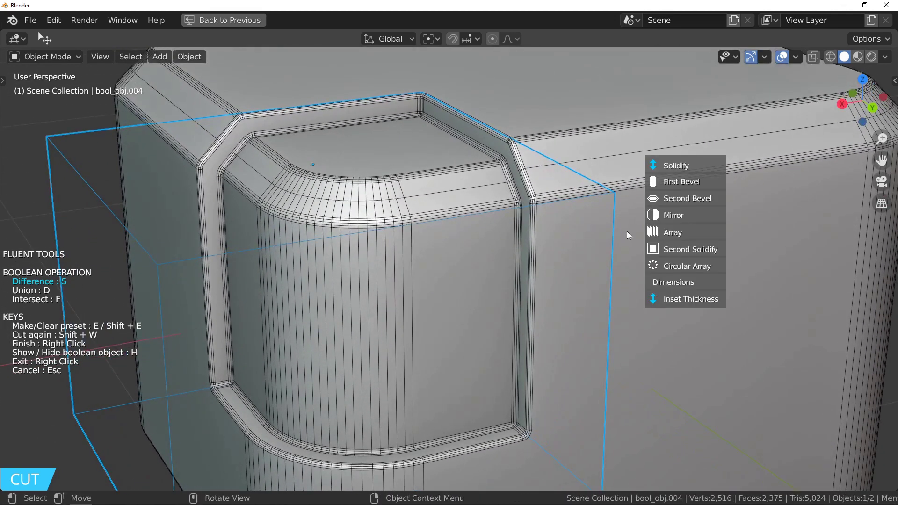
left_click(680, 299)
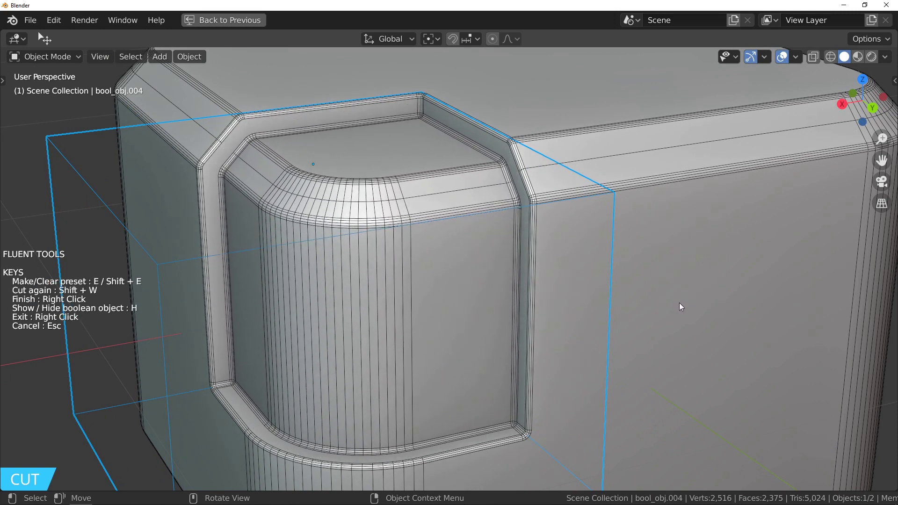
left_click(679, 303)
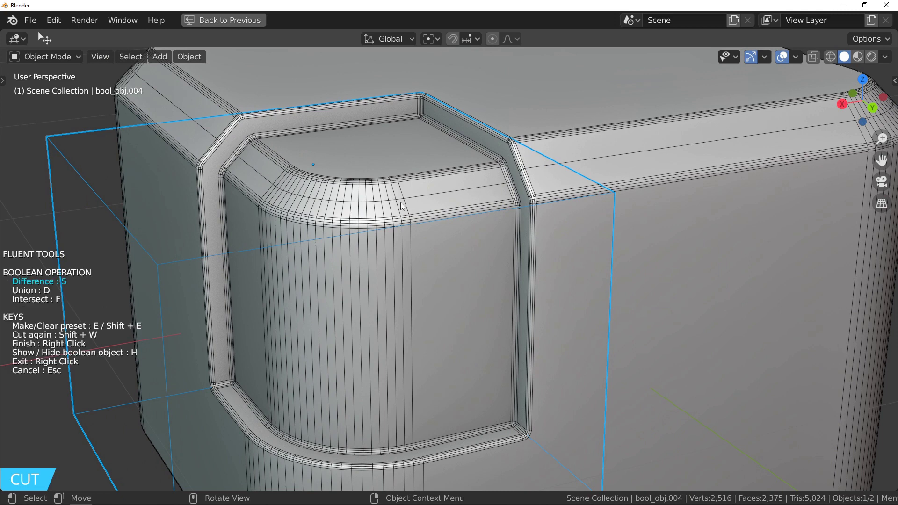
- Mirror the corner inset across X and Y, and add a first bevel to it
scroll(408, 206, "down", 5)
right_click(468, 257)
left_click(461, 239)
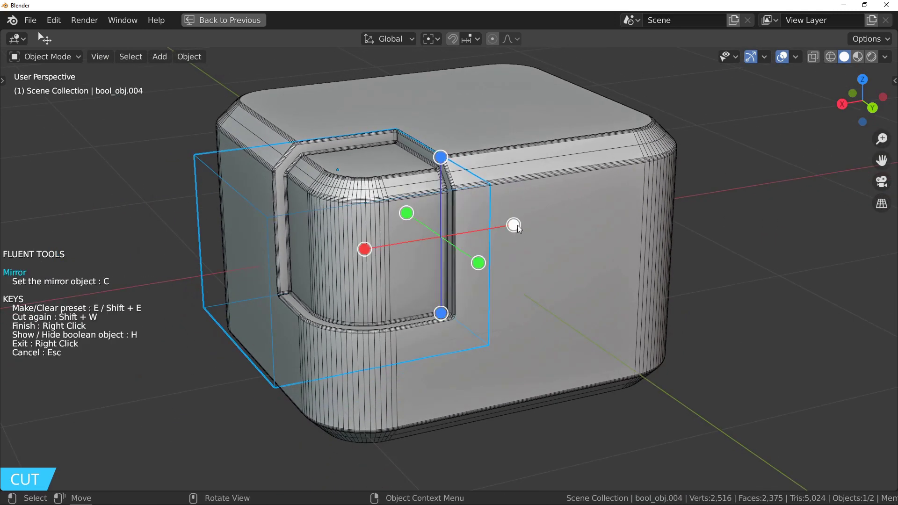
left_click(514, 226)
left_click(406, 213)
right_click(477, 246)
right_click(538, 229)
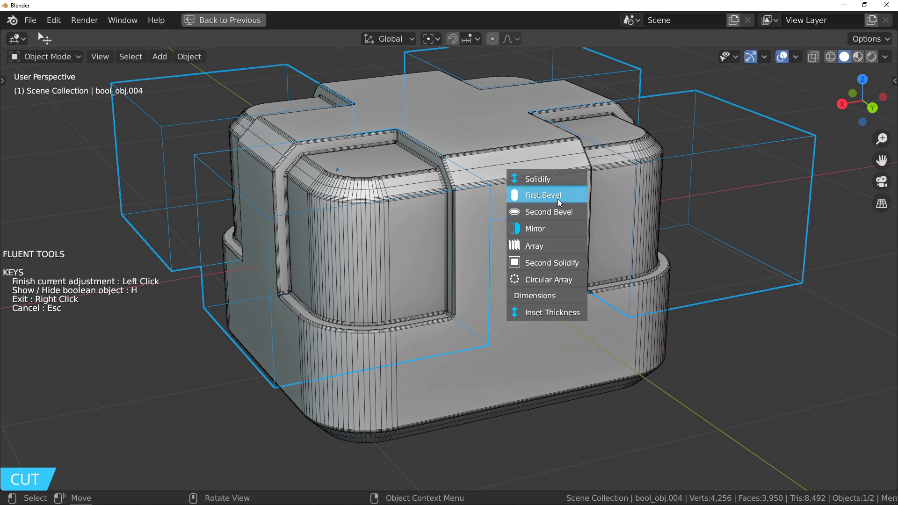
left_click(557, 203)
left_click(582, 208)
right_click(522, 225)
- Inset a rectangle spanning the lower box from the front face, set its inset thickness, and finish
key("f")
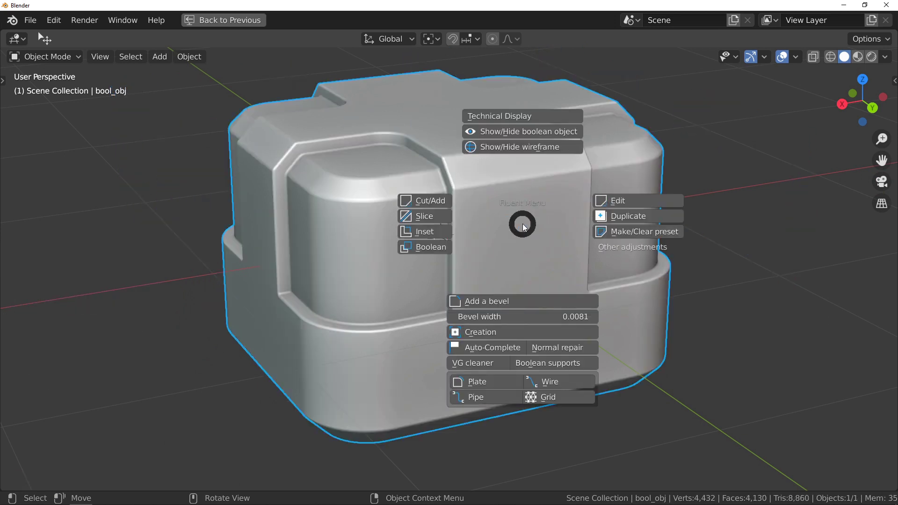
left_click(442, 231)
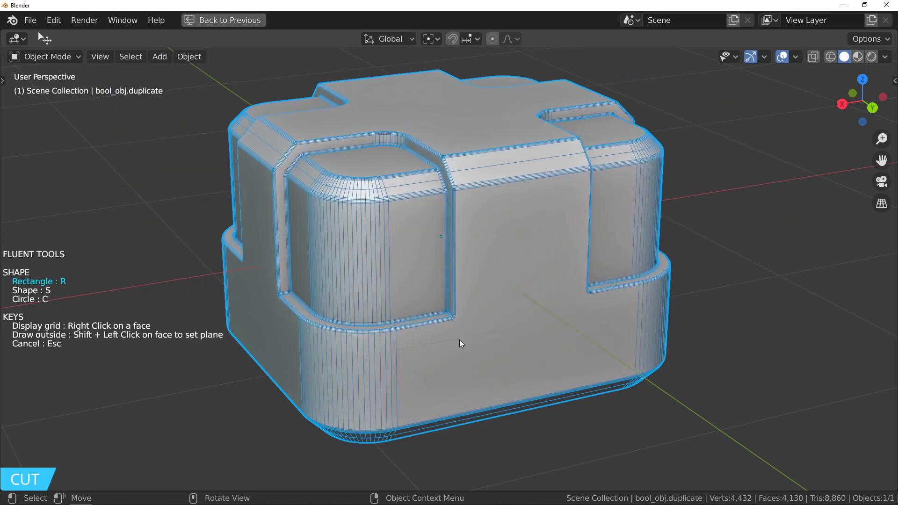
left_click(475, 380)
left_click_drag(252, 401, 762, 320)
left_click(710, 321)
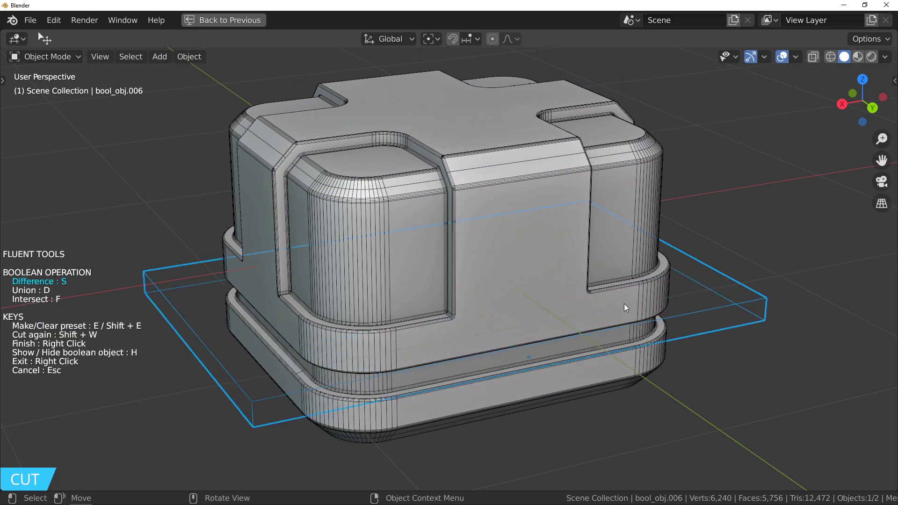
right_click(594, 304)
left_click(653, 366)
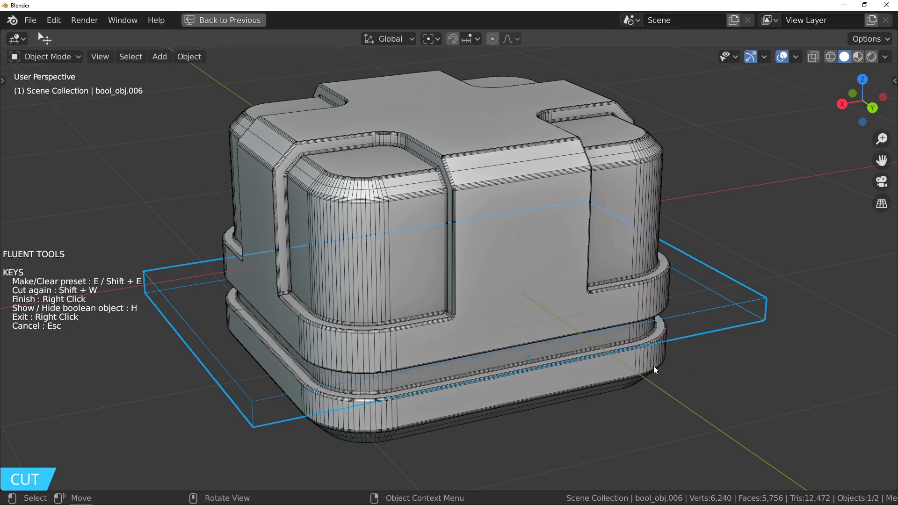
left_click(650, 366)
right_click(566, 315)
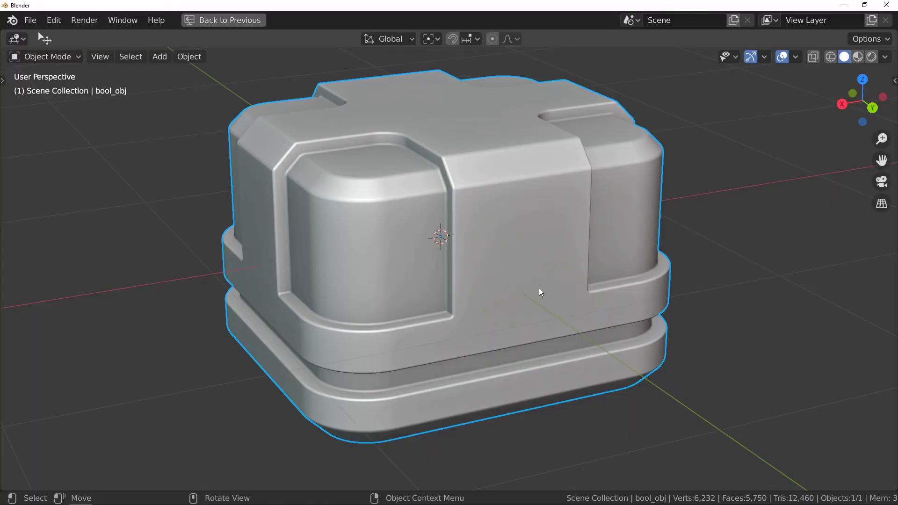
key("f")
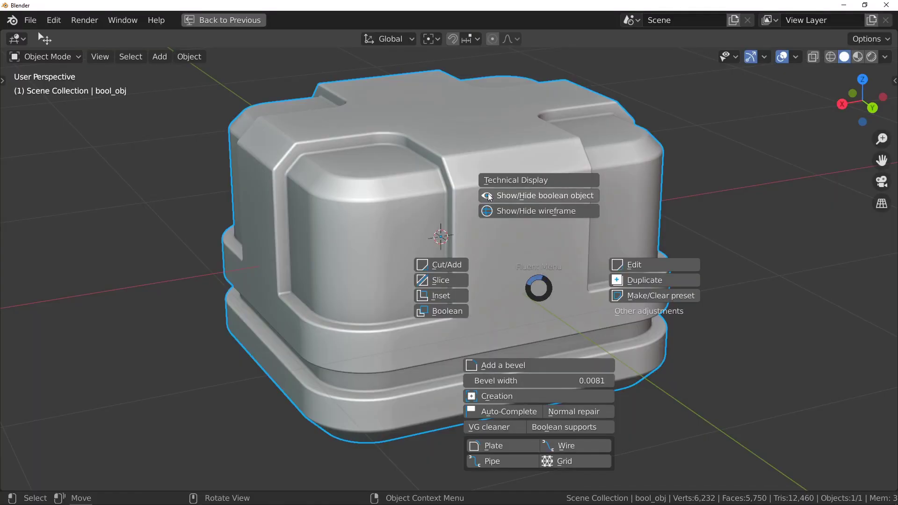
- Toggle visibility of the hidden boolean cutter objects until they are shown
left_click(559, 196)
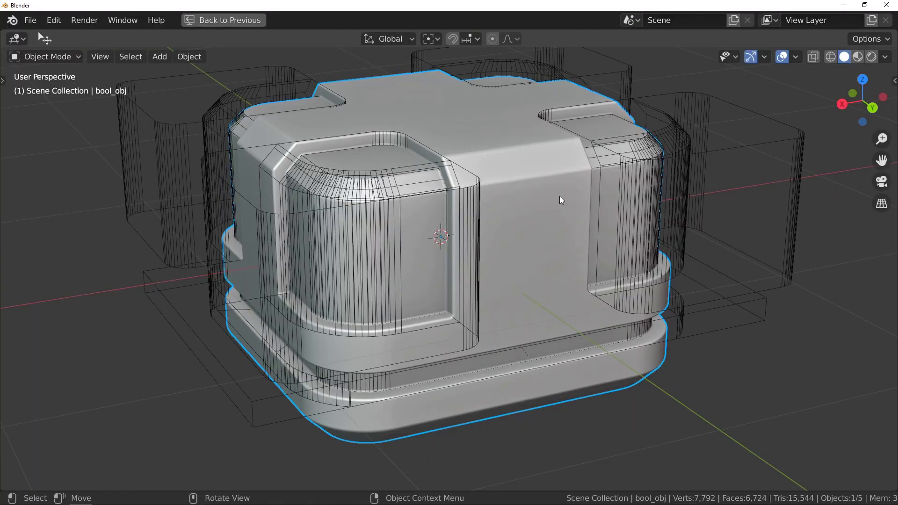
key("f")
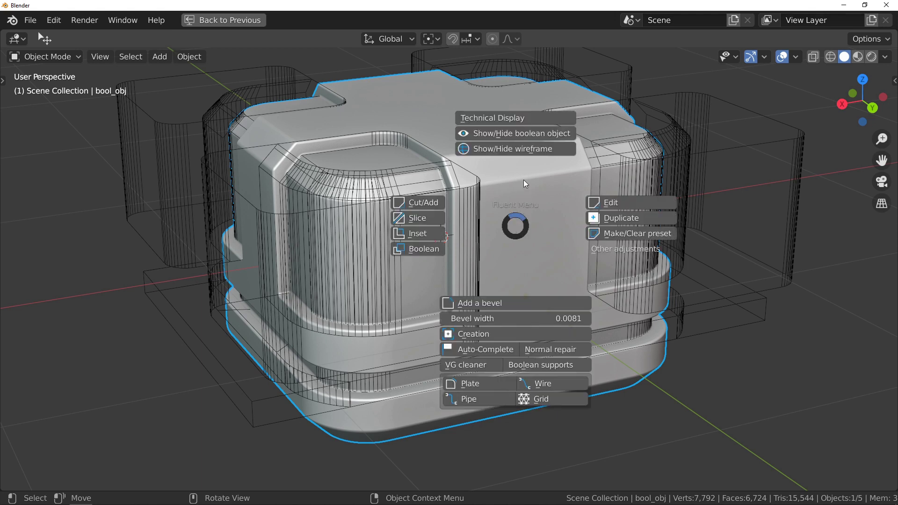
left_click(528, 135)
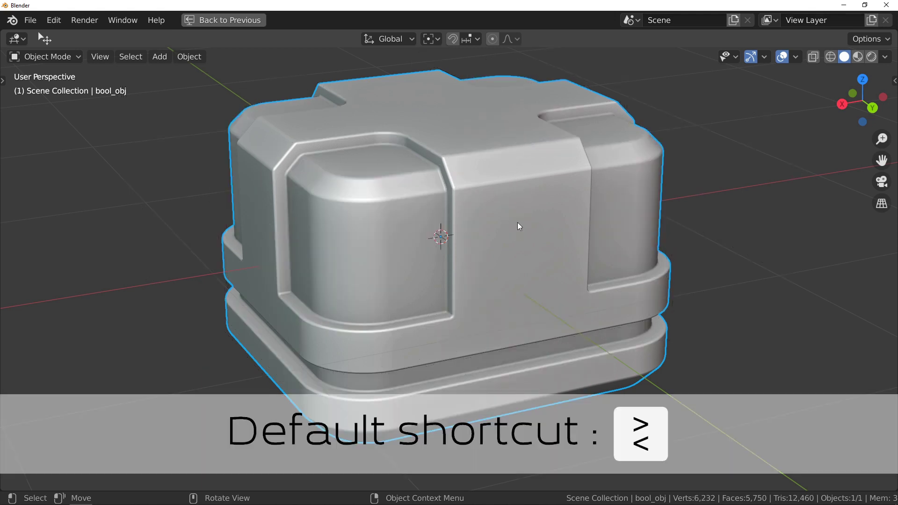
key("less")
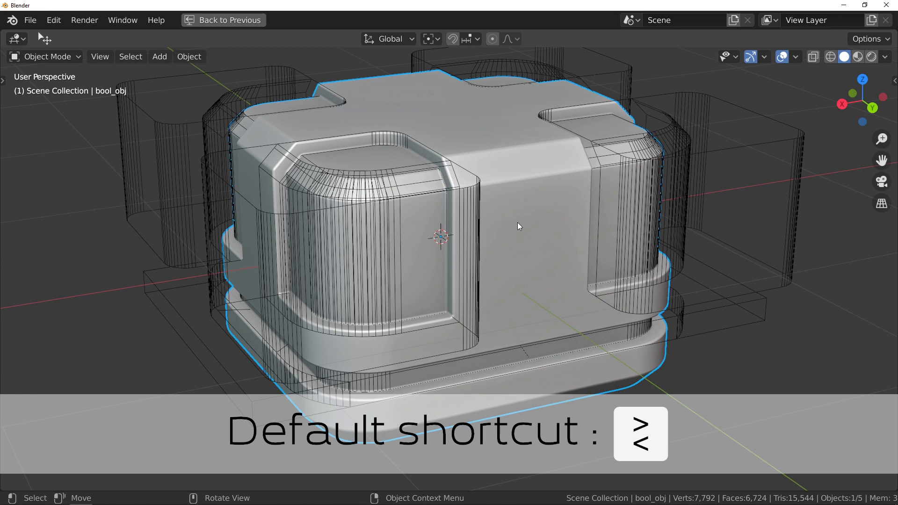
- Select the two corner cutters, bool_obj.004 and bool_obj.005, and delete them
middle_click_drag(508, 212, 470, 288)
left_click(469, 286)
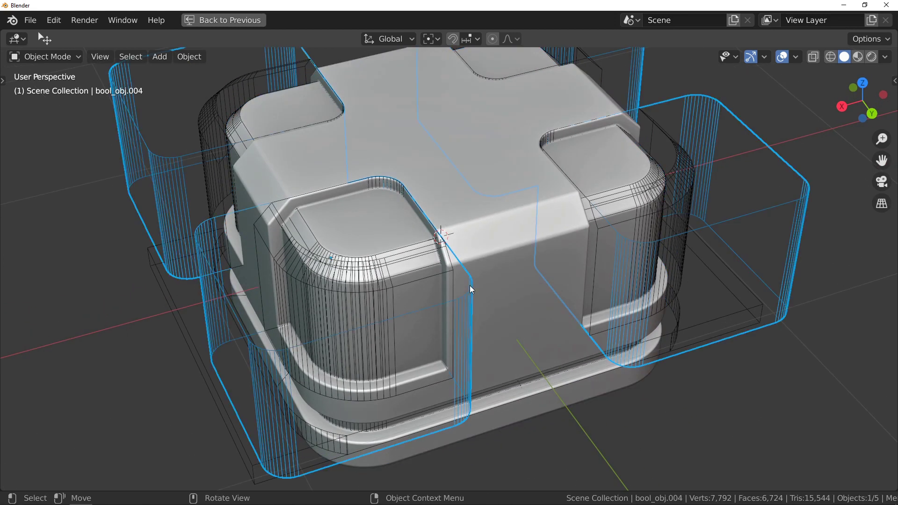
left_click(445, 274, "shift")
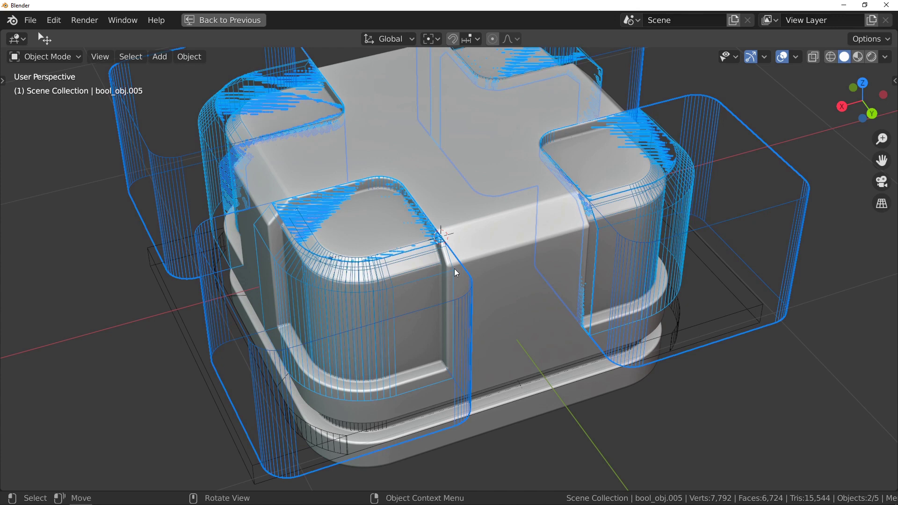
key("Delete")
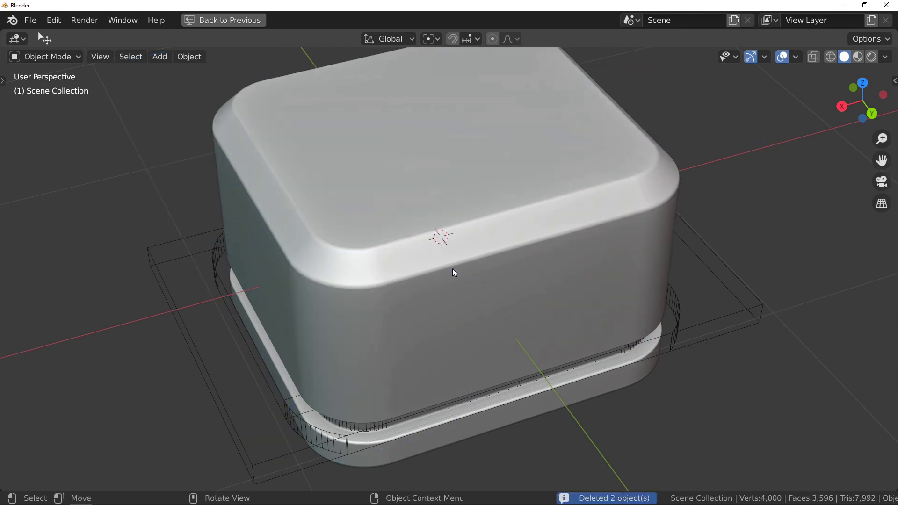
middle_click_drag(436, 272, 442, 246)
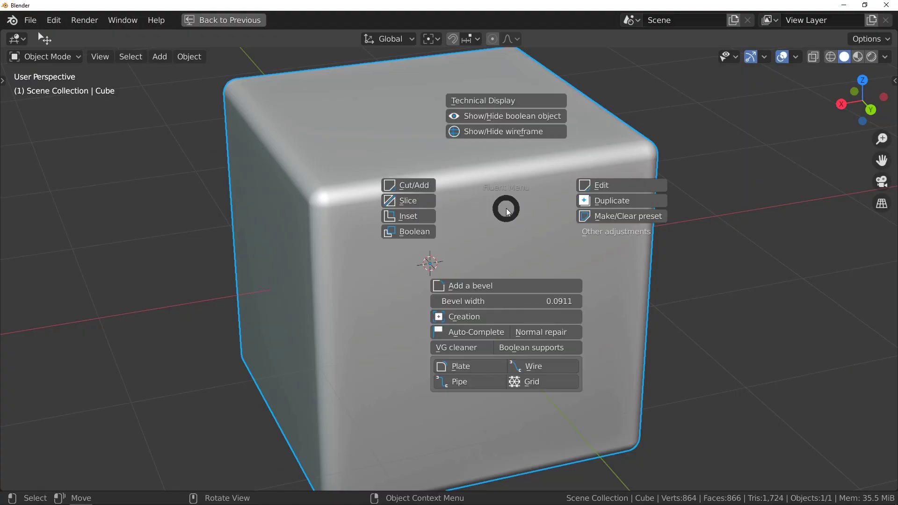
- Cut a notch into the cube's top front edge with an outer bevel
left_click(411, 185)
right_click(498, 185)
left_click(497, 185)
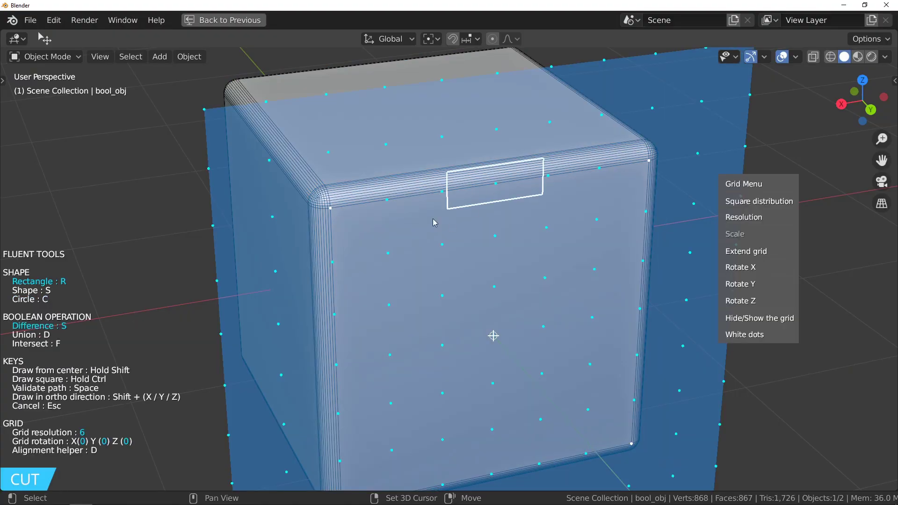
left_click(357, 252)
left_click(420, 288)
right_click(606, 286)
left_click(607, 285)
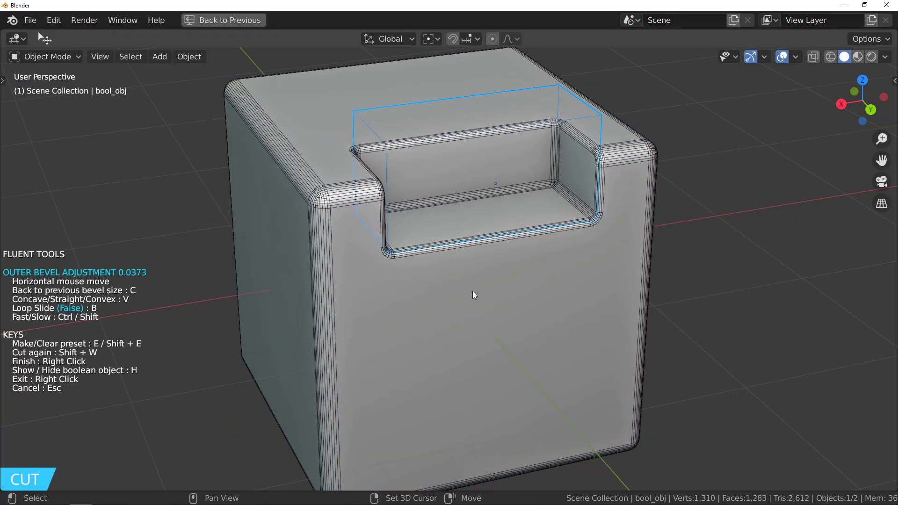
left_click(468, 289)
right_click(478, 277)
- Slice a small rectangular block from the cube's top, adding an outer bevel
key("f")
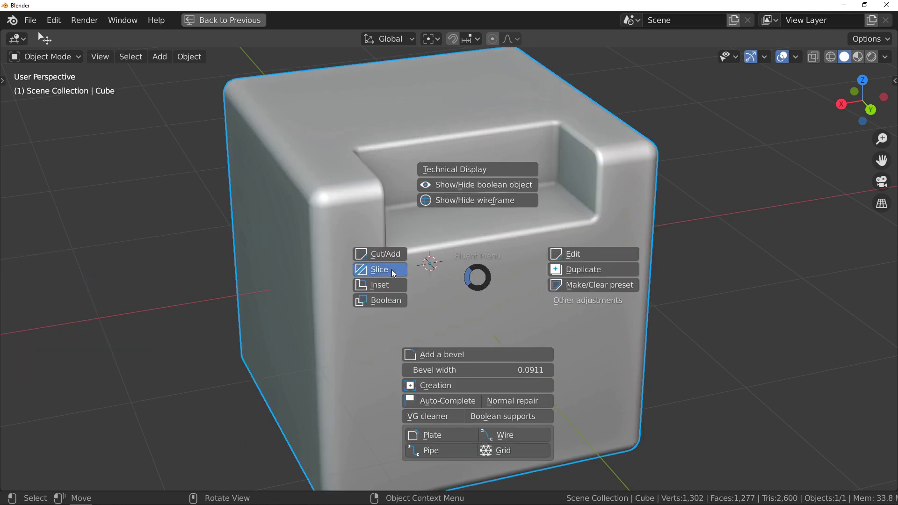
left_click(381, 267)
left_click(481, 111)
left_click(391, 135)
left_click(427, 211)
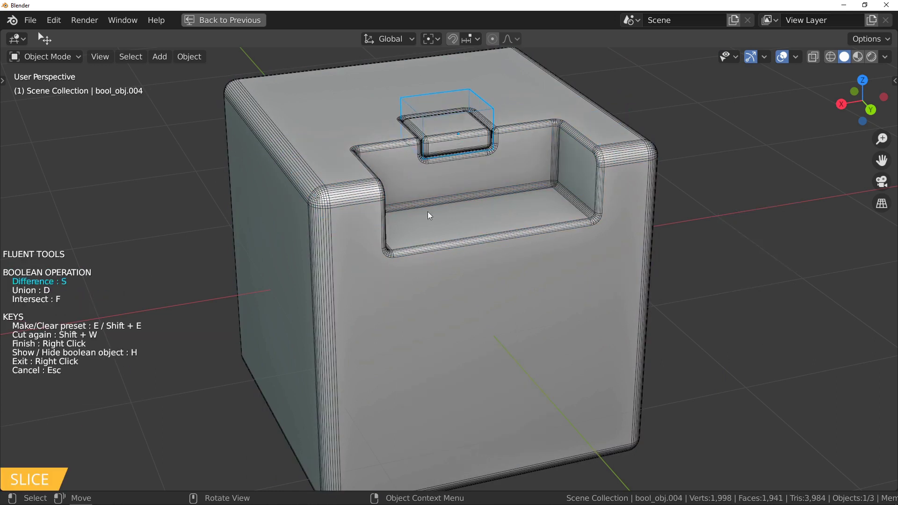
right_click(557, 217)
left_click(557, 217)
left_click(500, 211)
right_click(502, 212)
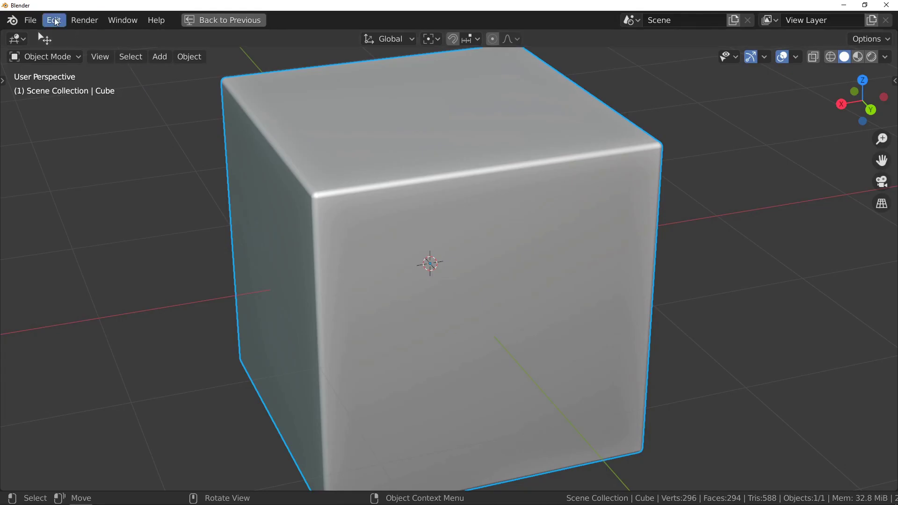
- In the Fluent add-on preferences, review the bevel system choices and keep SIMPLE
left_click(55, 21)
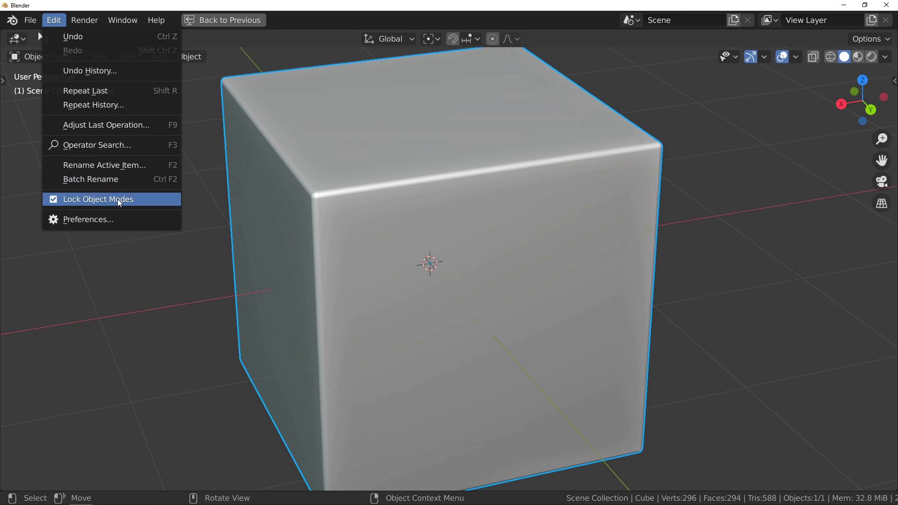
left_click(144, 222)
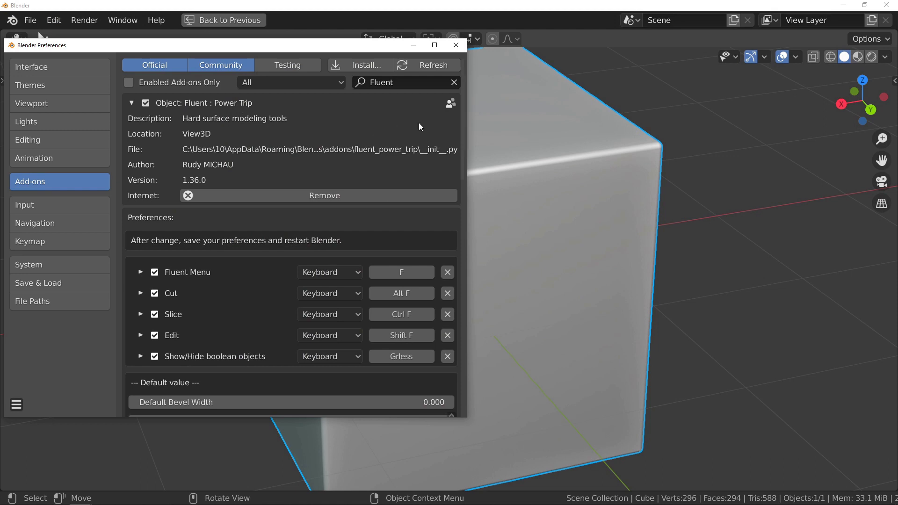
left_click_drag(464, 121, 453, 357)
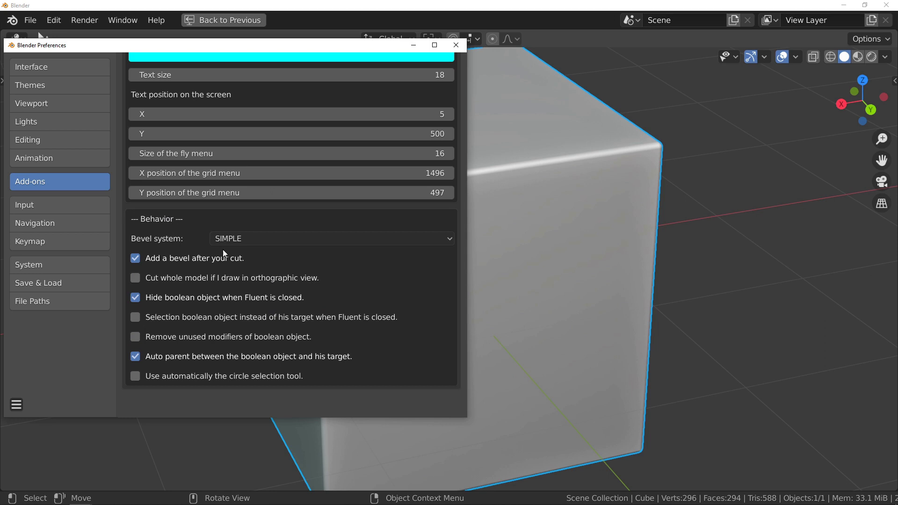
left_click(284, 240)
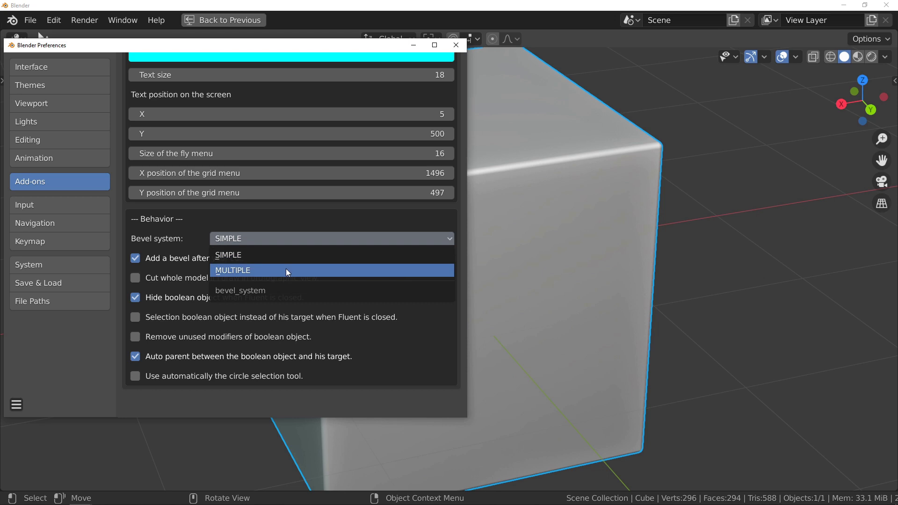
left_click(286, 251)
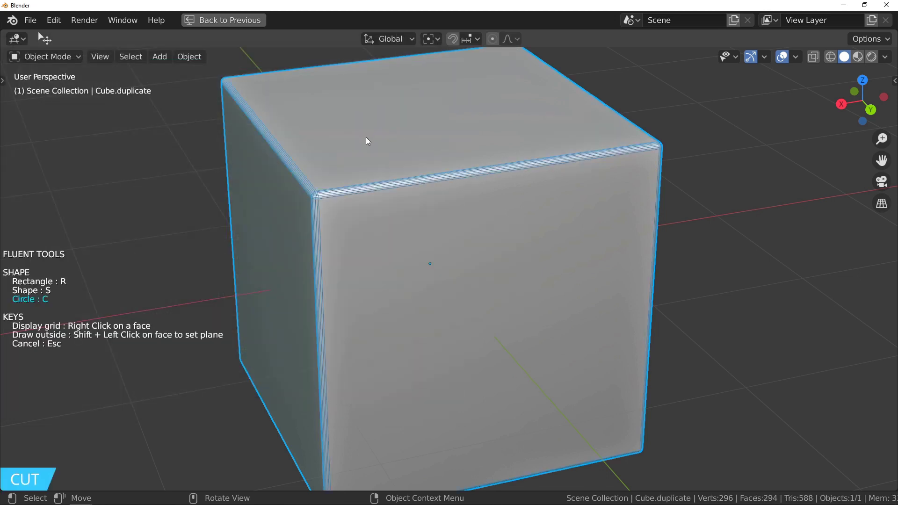
- Cut a round hole and two rectangular notches into the cube, then widen the bevel to 0.0504
left_click_drag(366, 137, 399, 148)
left_click(477, 175)
right_click(478, 177)
left_click_drag(517, 255, 679, 141)
right_click(575, 136)
left_click_drag(322, 202, 214, 304)
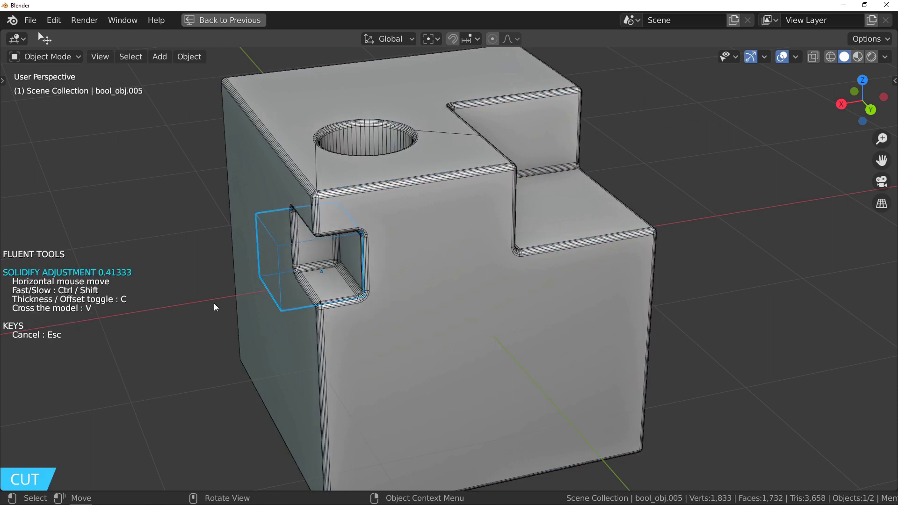
right_click(380, 229)
key("f")
mouse_move(364, 321)
left_mouse_down()
mouse_move(401, 320)
mouse_move(370, 318)
left_mouse_up()
- Set Fluent's bevel system to MULTIPLE in the add-on preferences
left_click(53, 20)
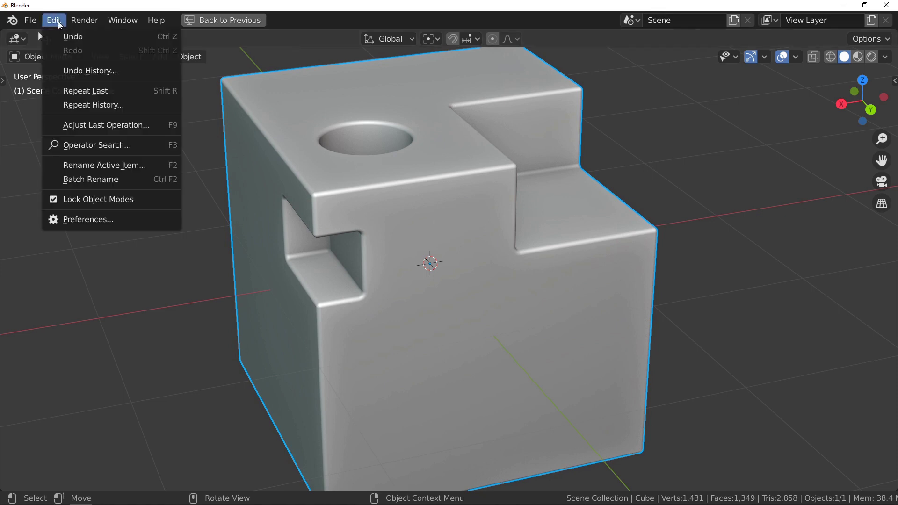
left_click(129, 220)
scroll(457, 197, "down", 20)
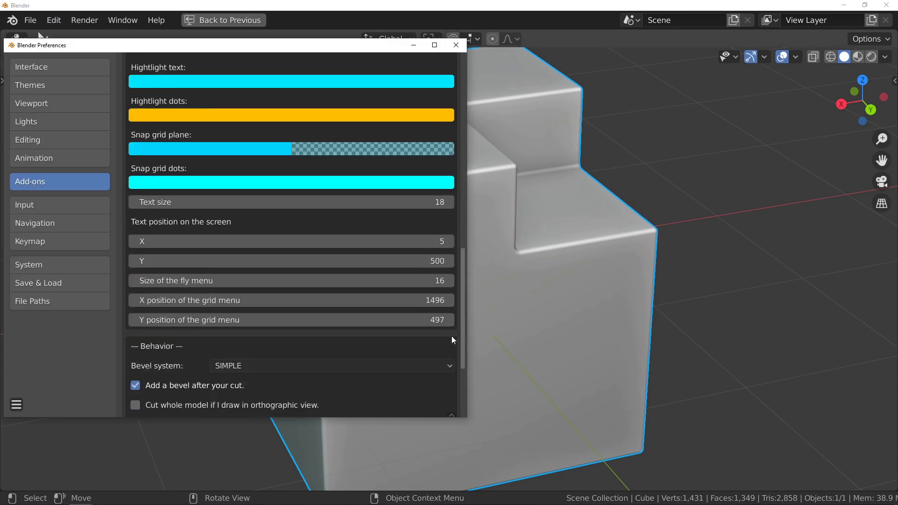
left_click(246, 277)
left_click(274, 308)
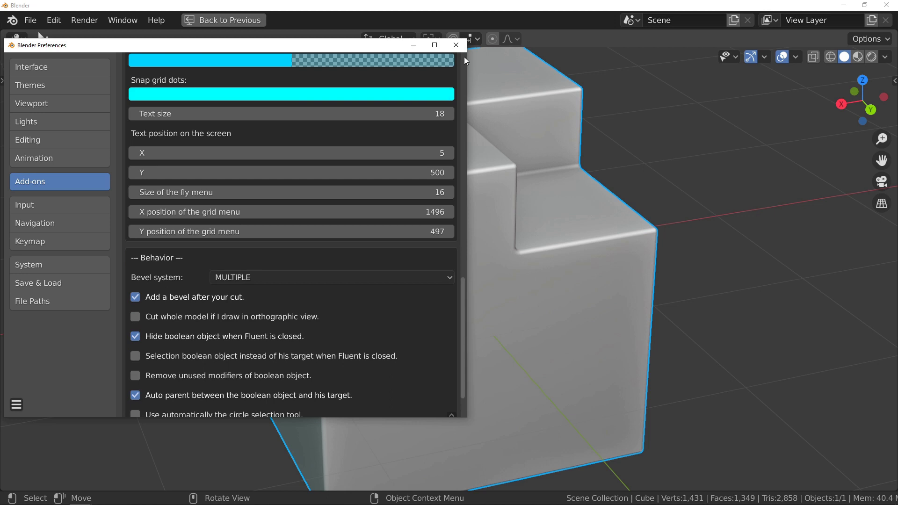
left_click(456, 45)
- Draw a new rectangle cut on the cube's front face and begin adjusting its Outer Bevel
key("f")
key("Escape")
key("f")
left_click(320, 215)
left_click_drag(453, 315, 516, 386)
right_click(619, 325)
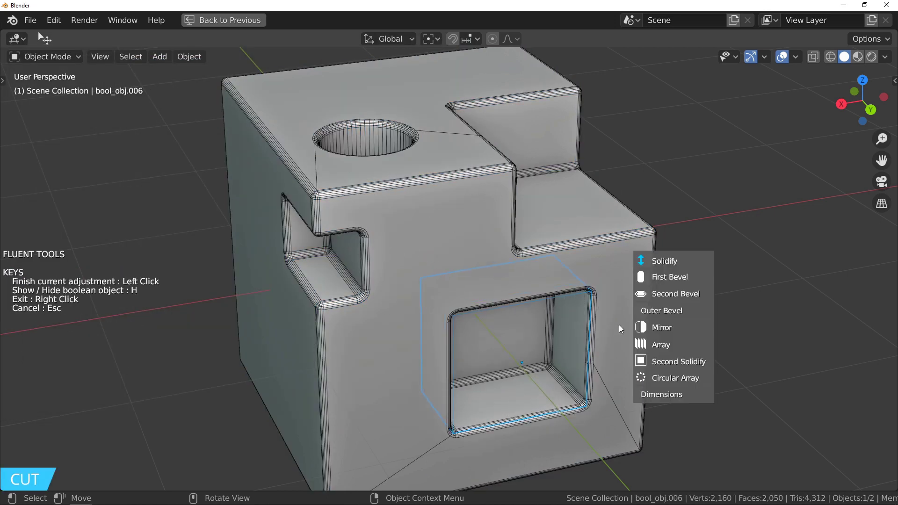
left_click(663, 311)
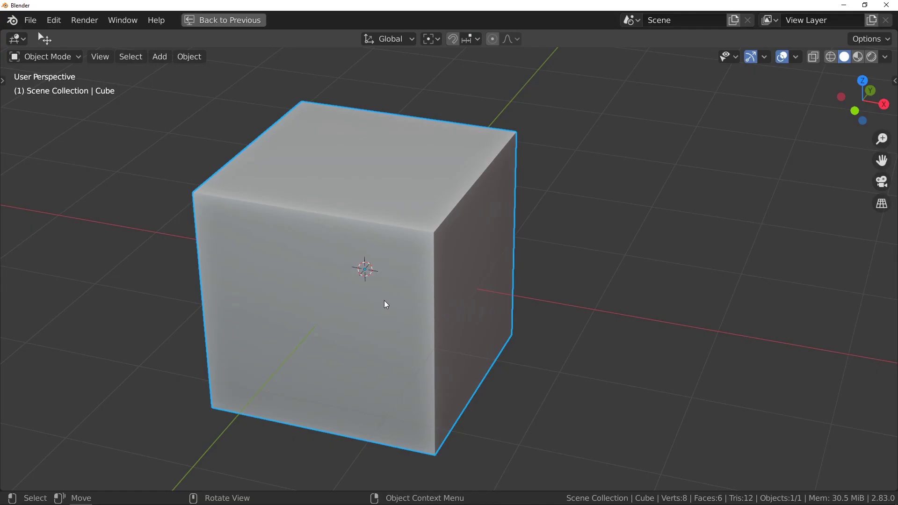
- Open the viewport sidebar on the Fluent panel with its Display, Cutting and Object tools
key("n")
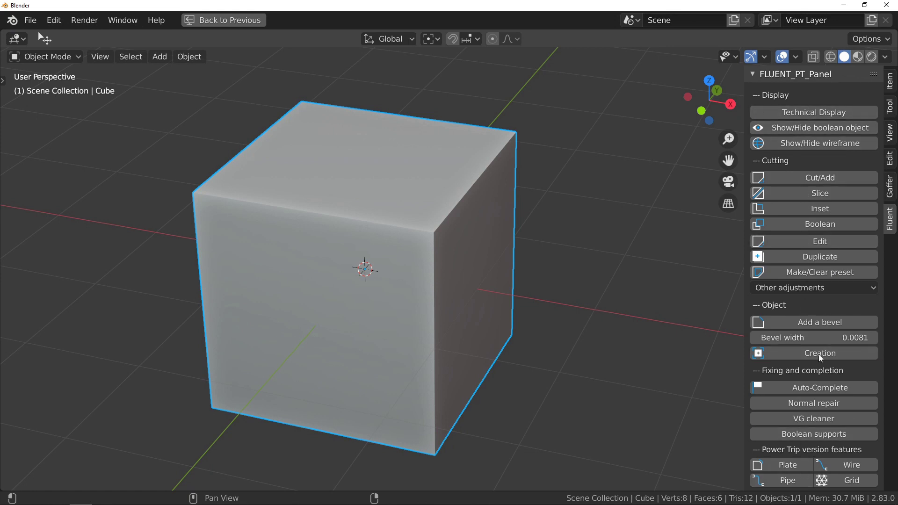
- Cut a rectangular notch into the cube's top corner
left_click(835, 176)
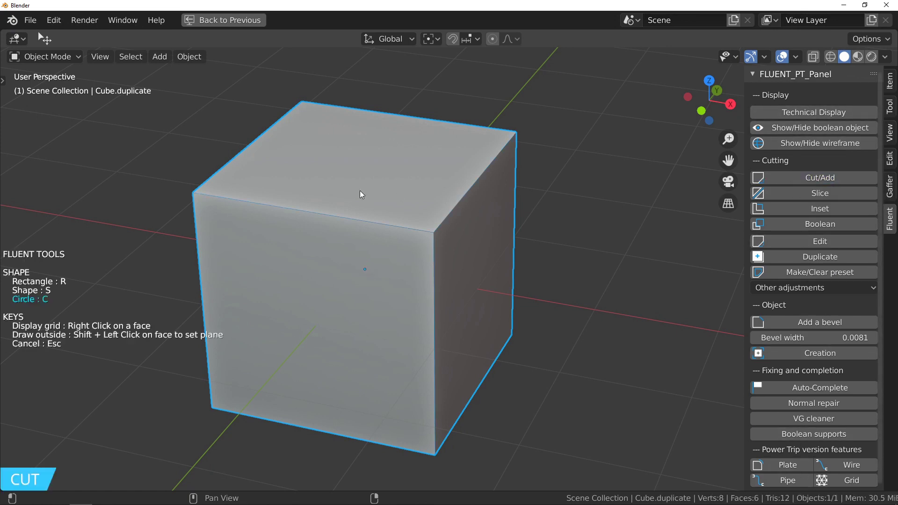
left_click(390, 195)
key("r")
left_click(458, 271)
left_click(354, 279)
right_click(421, 261)
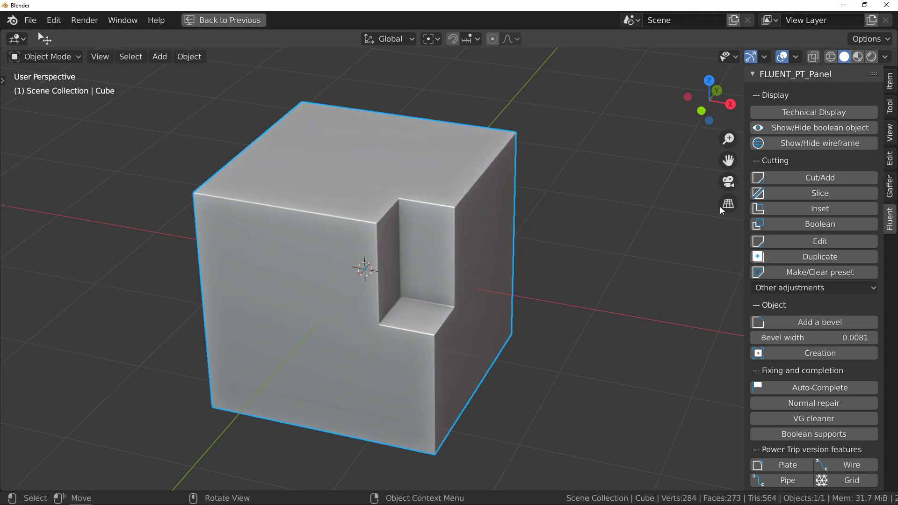
- Recess a solidified rectangular frame panel into the cube's front face
left_click(260, 180)
left_click(304, 242)
left_click(464, 299)
right_click(453, 327)
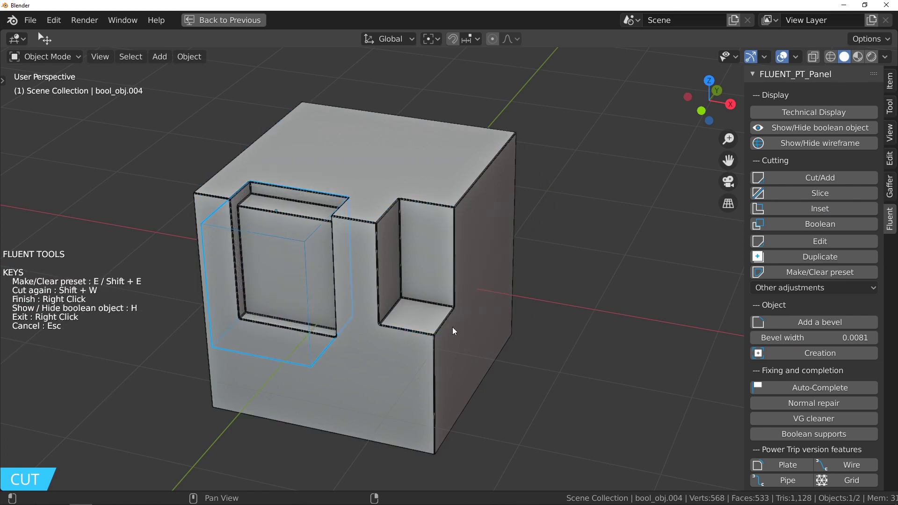
right_click(449, 324)
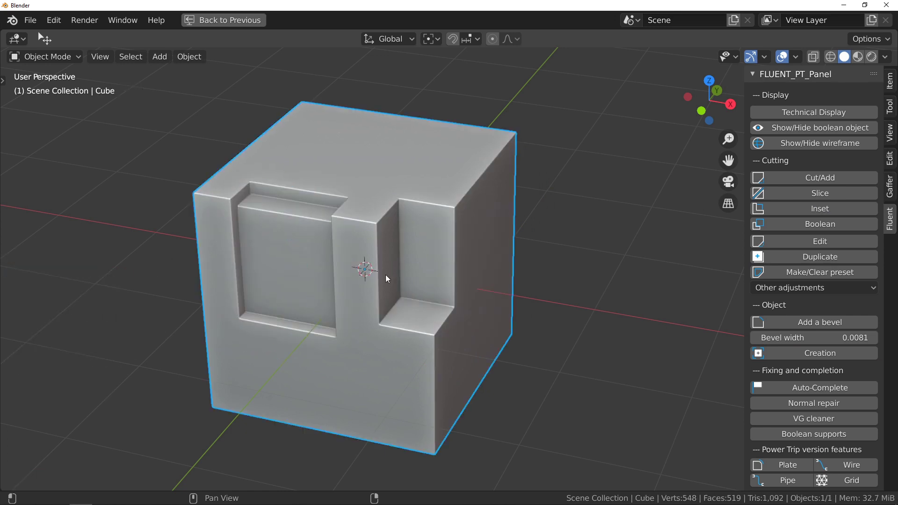
- Run a two-point pipe across the top of the cube
left_click(788, 480)
left_click(300, 207)
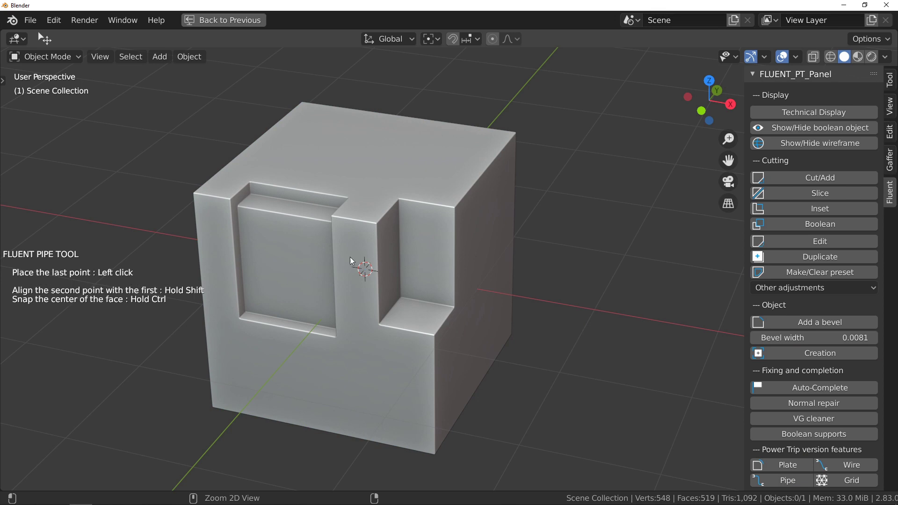
left_click(436, 267)
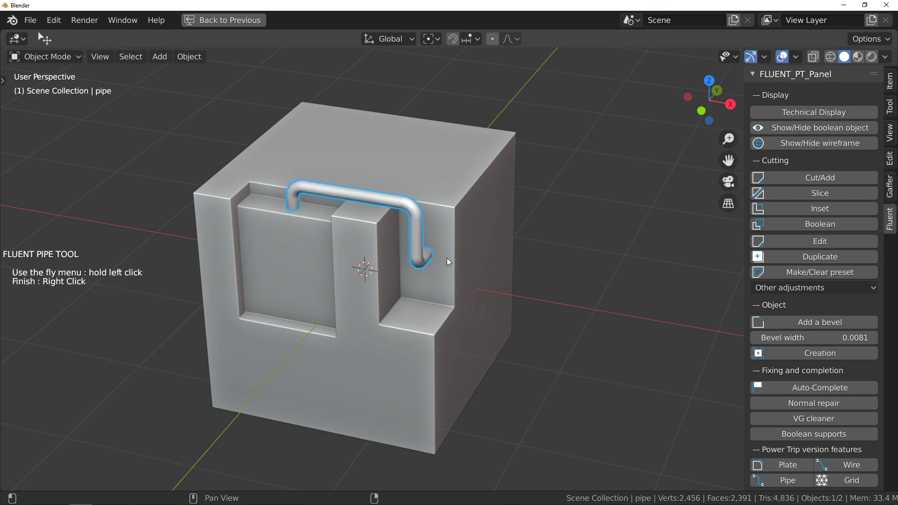
right_click(446, 259)
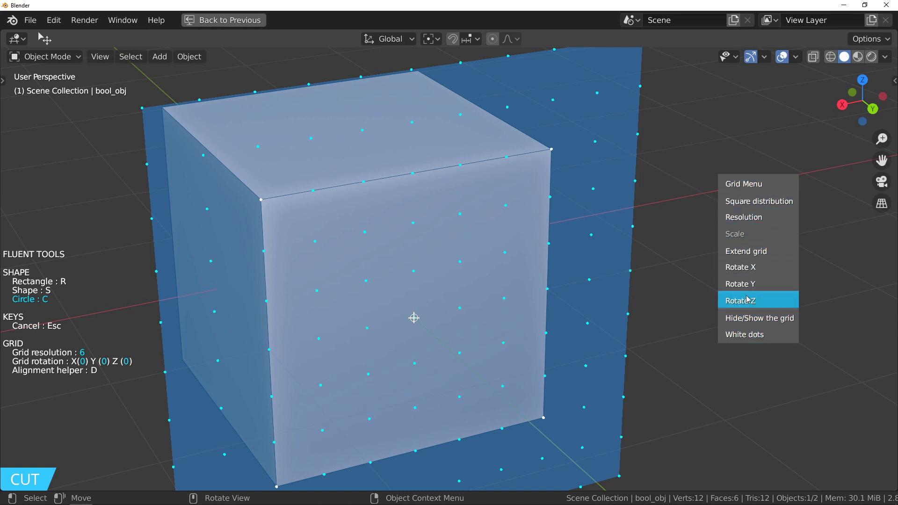
- Cut a rectangular hole into the cube's front face and add a First Bevel
key("s")
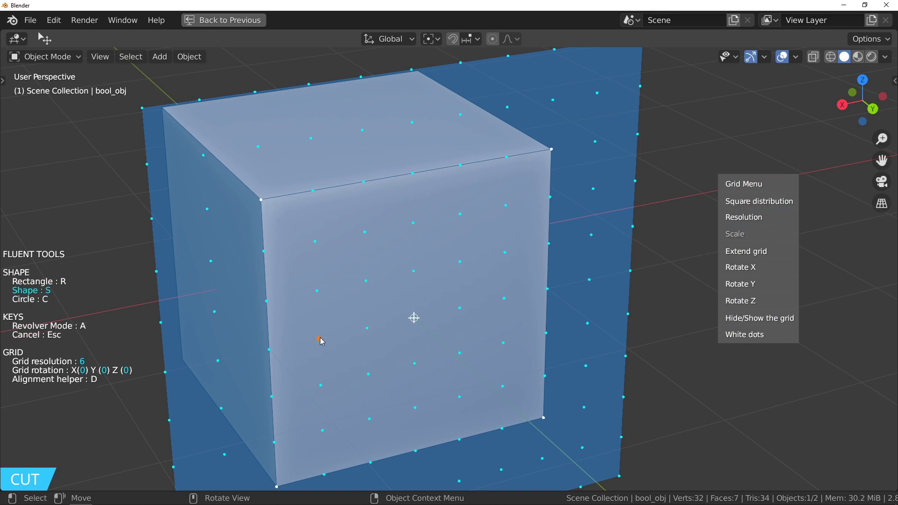
key("r")
mouse_move(319, 340)
left_mouse_down()
mouse_move(420, 235)
mouse_move(415, 224)
left_mouse_up()
right_click(537, 223)
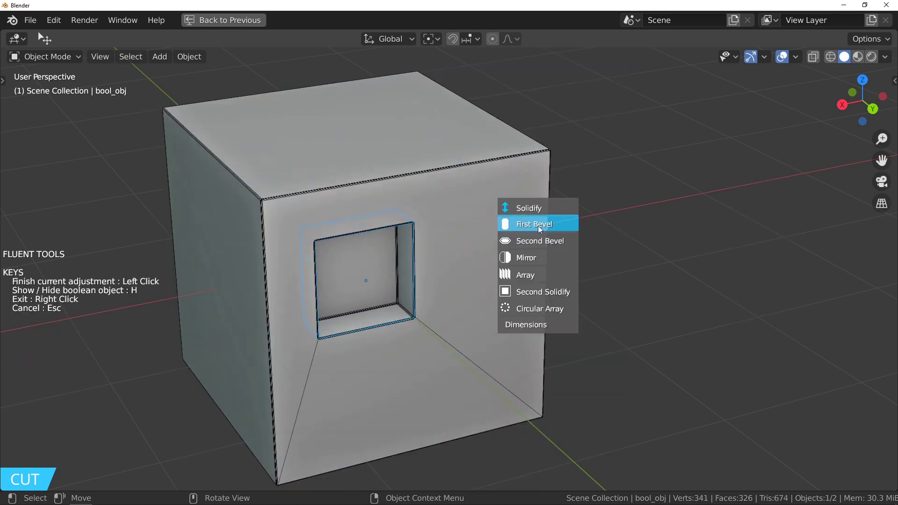
left_click(555, 229)
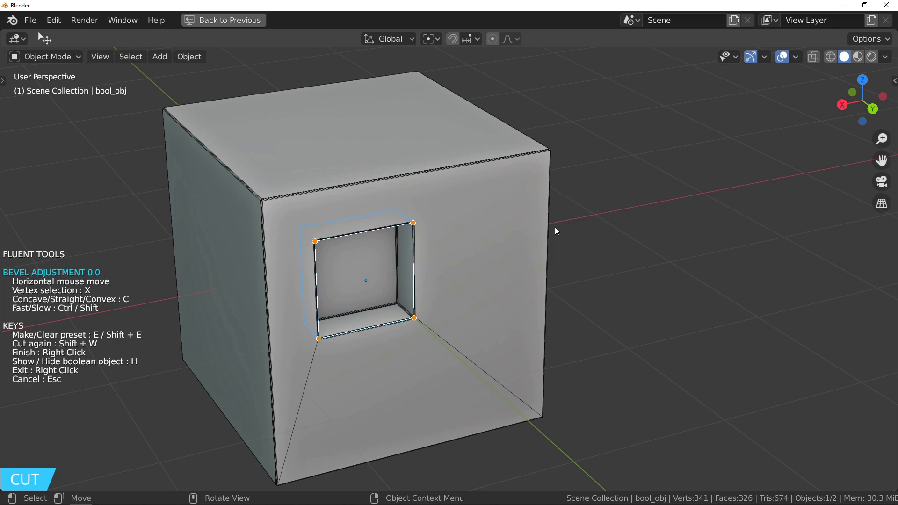
left_click(555, 227)
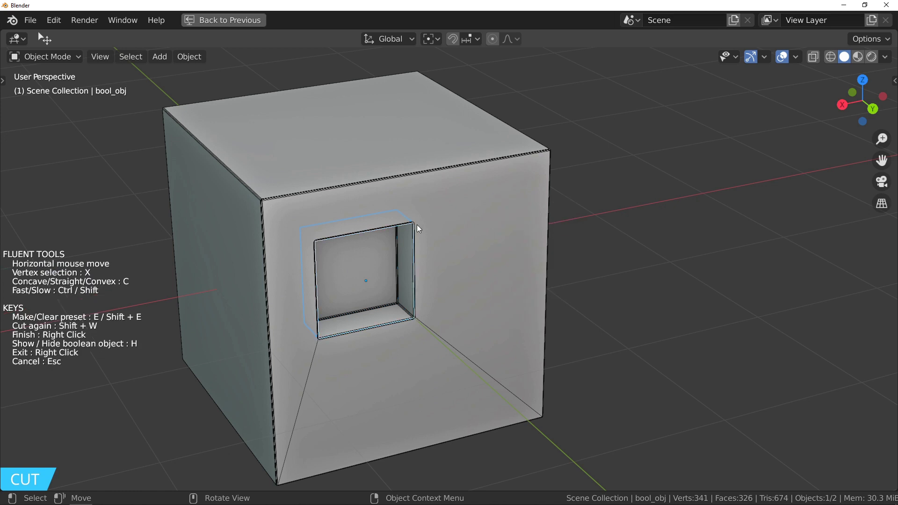
- Limit the bevel to the hole's top corners at 0.086, forming an arch
key("x")
left_click(310, 241)
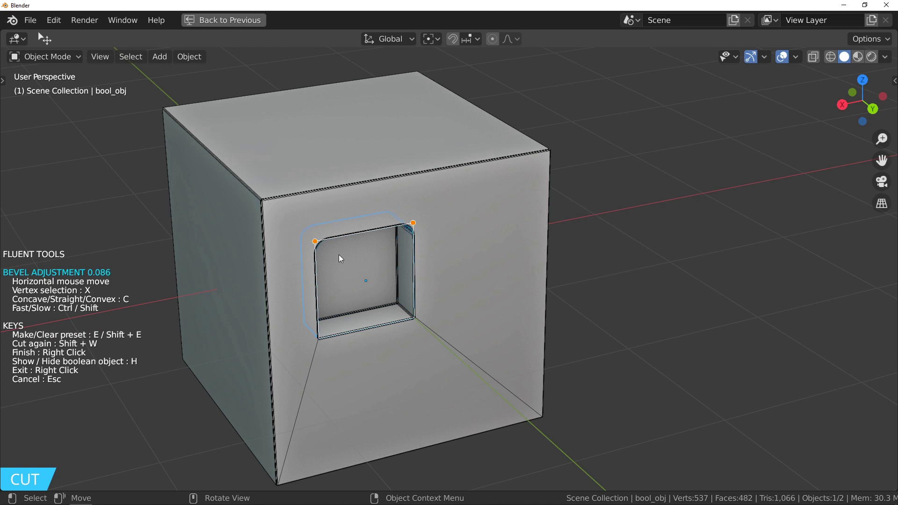
left_click(386, 279)
key("x")
left_click(415, 318)
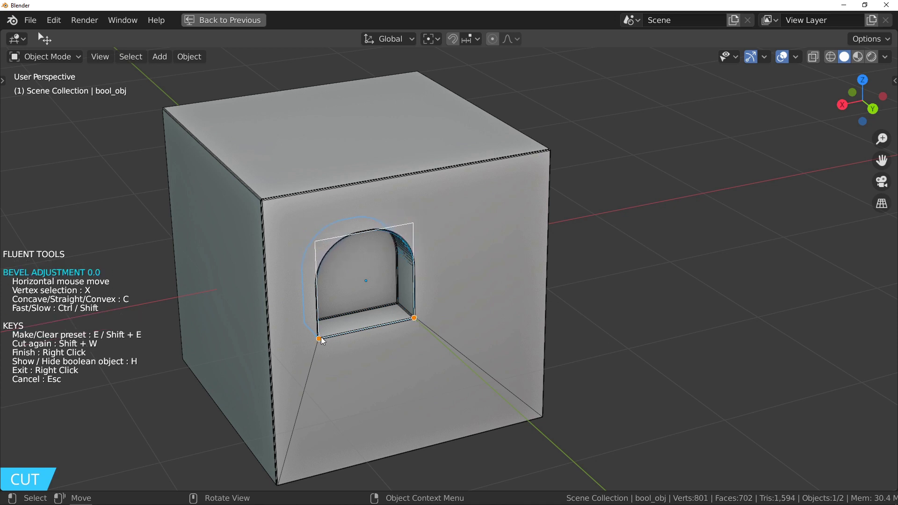
right_click(356, 346)
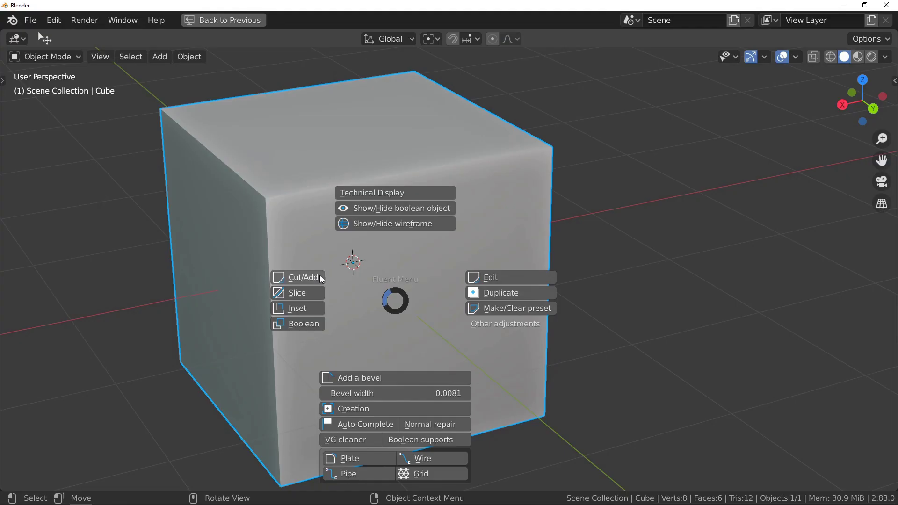
- Cut a five-point polygon with a V-notched bottom into the front face as a 0.01333 groove
left_click(316, 275)
key("s")
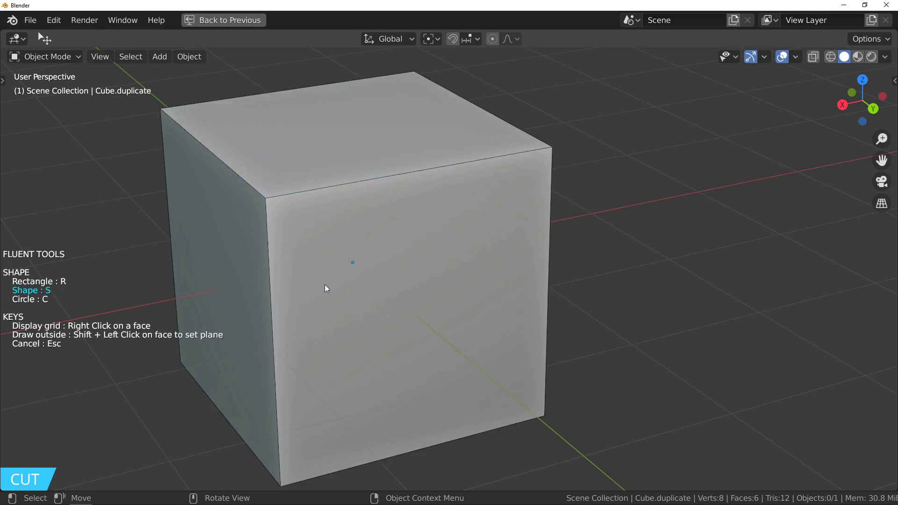
left_click(324, 404)
left_click(318, 230)
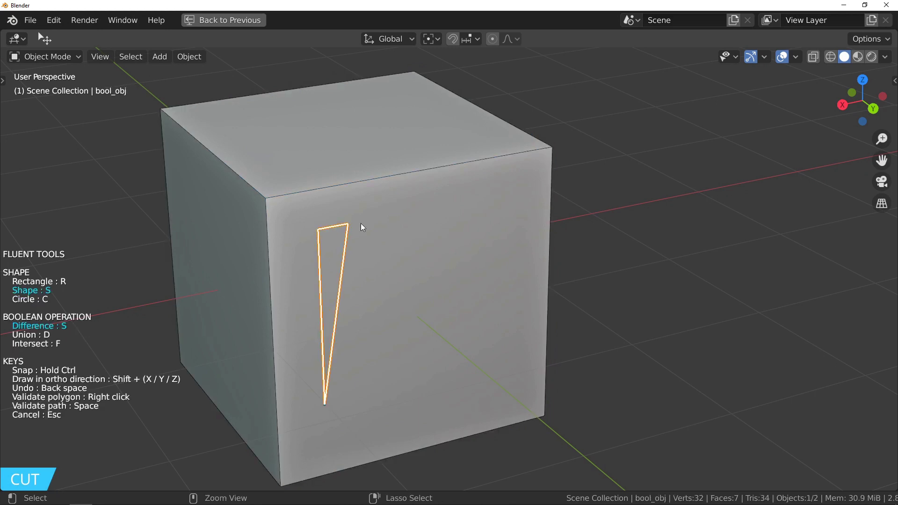
left_click(516, 192)
left_click(512, 370)
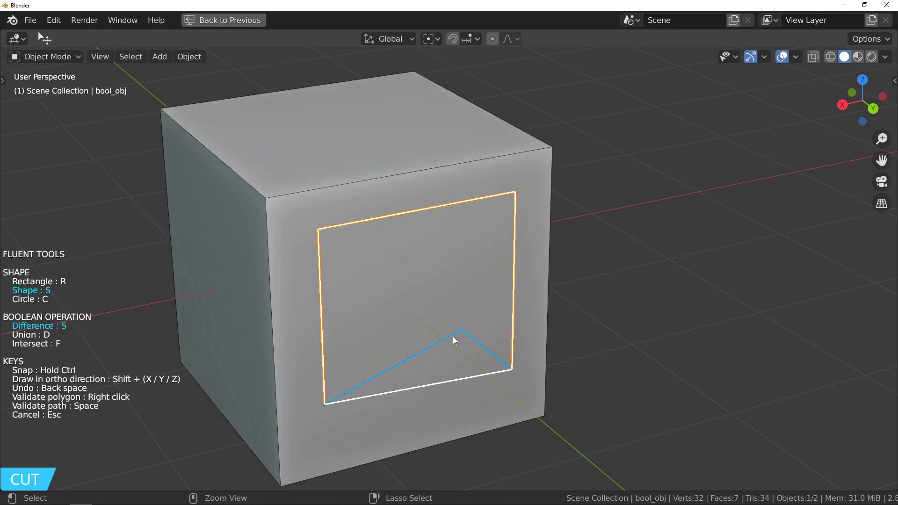
left_click(423, 312)
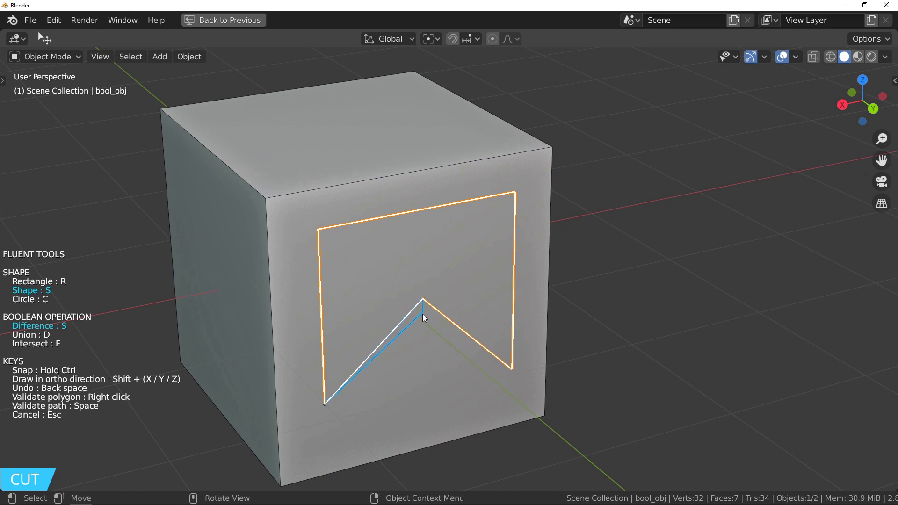
right_click(392, 382)
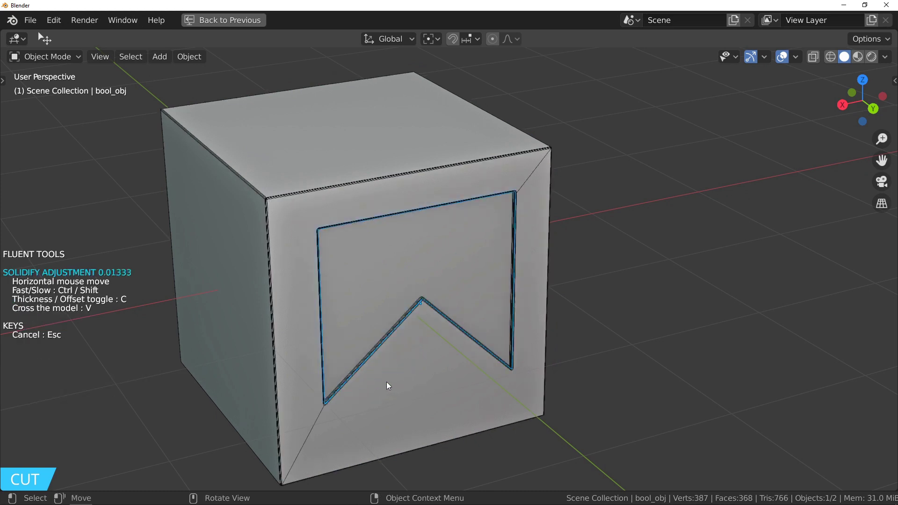
- Discard the groove and redraw a six-point notched polygon outline on the cube's front face
key("Escape")
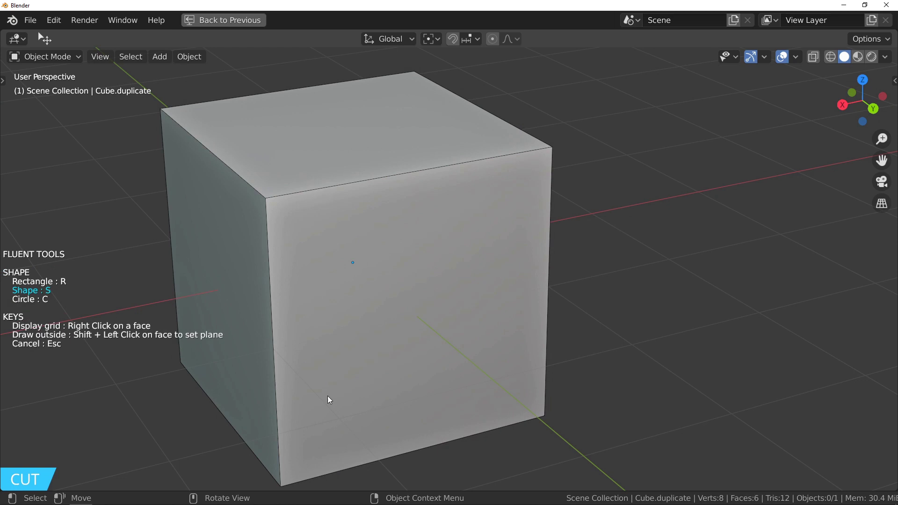
left_click(328, 396)
left_click(324, 287)
left_click(327, 237)
left_click(519, 200)
left_click(518, 363)
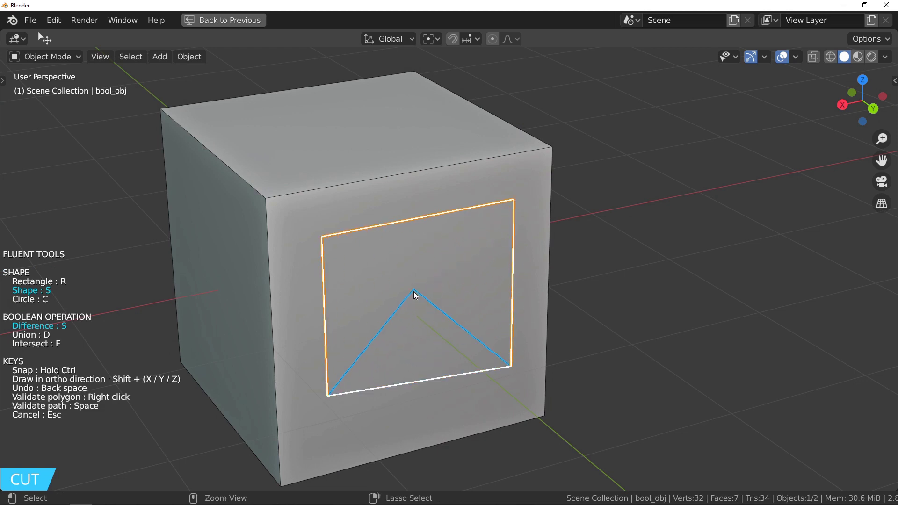
left_click(413, 291)
right_click(394, 353)
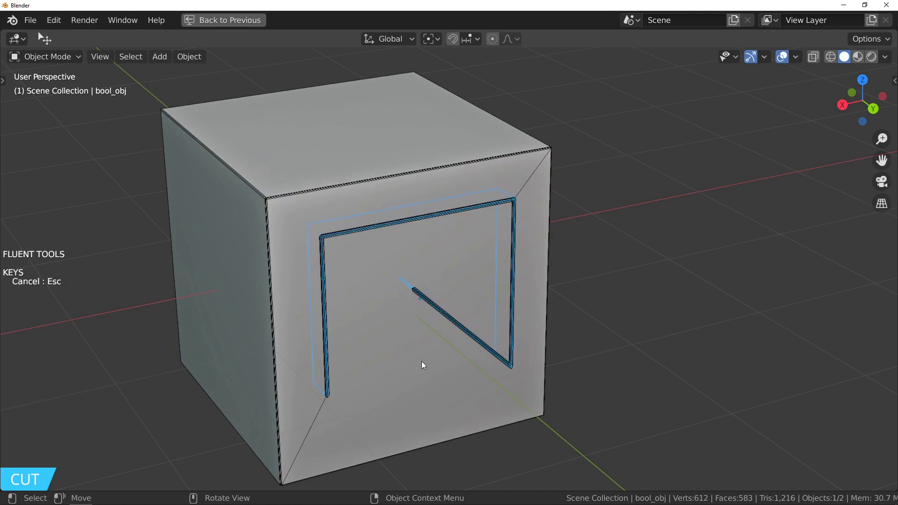
- Turn the polygon into a union frame with widened thickness and rounded first-bevel corners
left_click(421, 327)
left_click(449, 308)
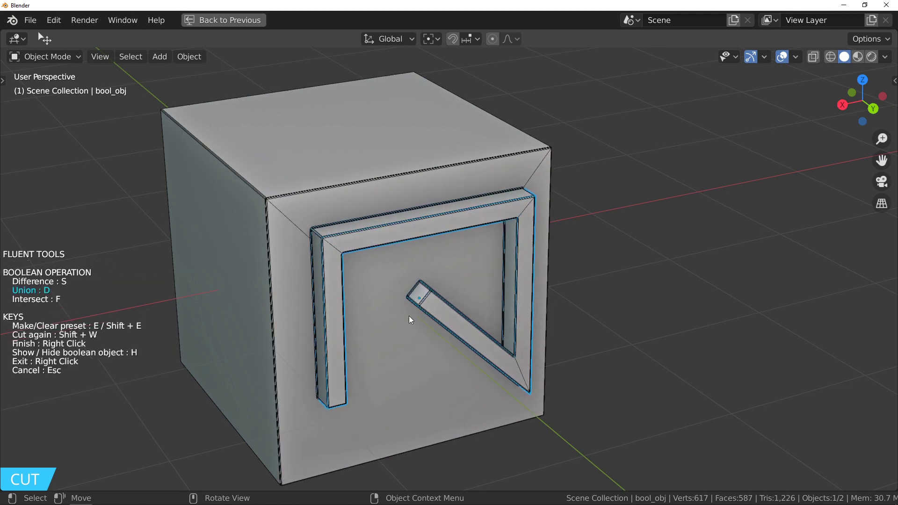
left_click(411, 330)
left_click(456, 305)
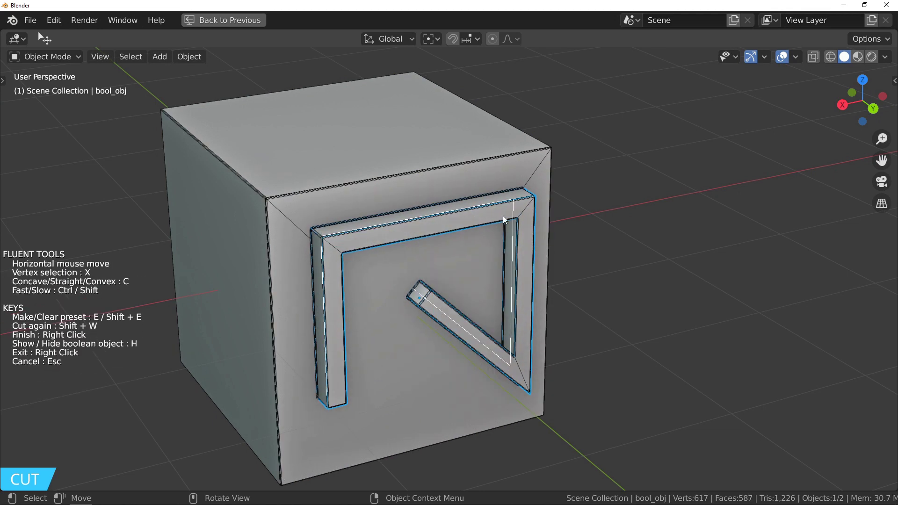
left_click(383, 268)
right_click(384, 267)
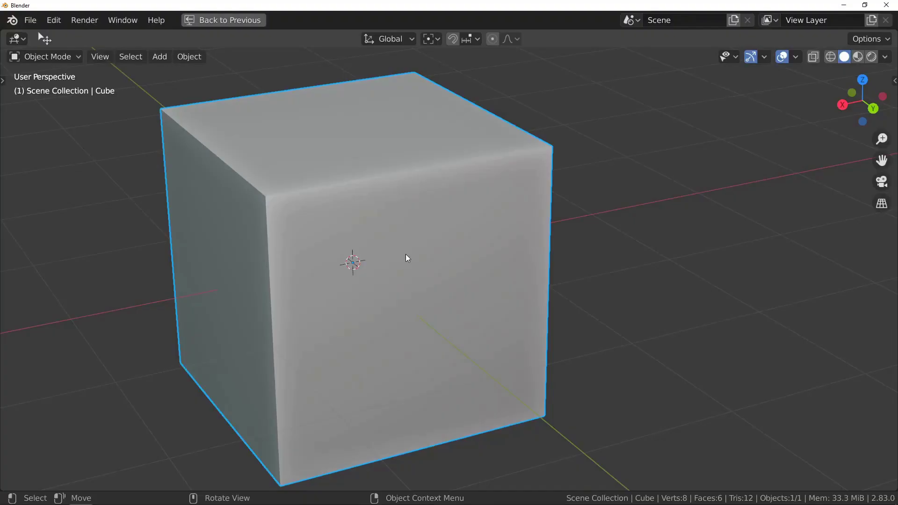
- Call up the Fluent pie menu over the plain eight-vertex cube
key("f")
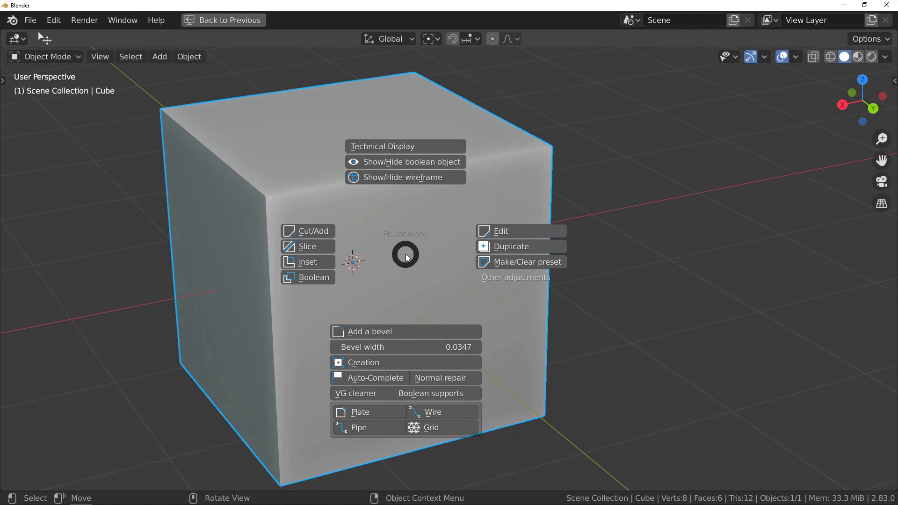
left_click(312, 233)
key("r")
mouse_move(295, 155)
left_mouse_down()
mouse_move(243, 265)
mouse_move(252, 254)
left_mouse_up()
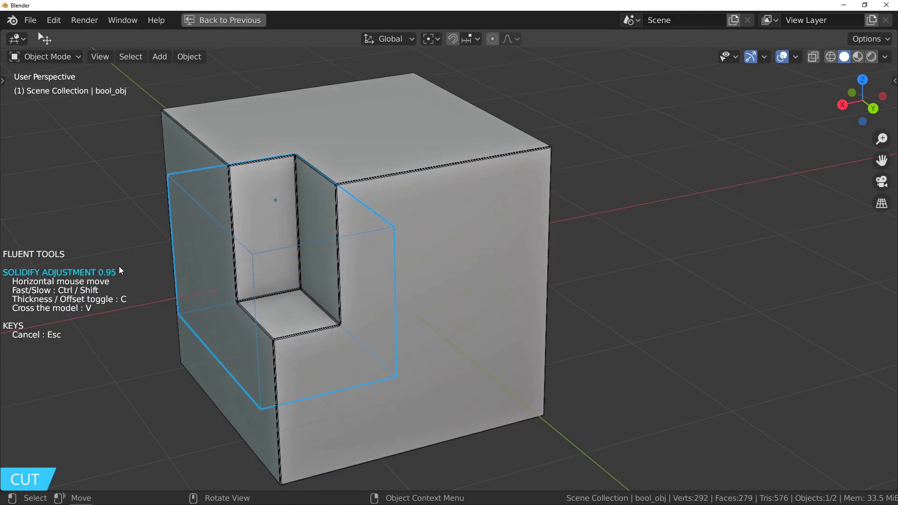
left_click(118, 266)
right_click(365, 190)
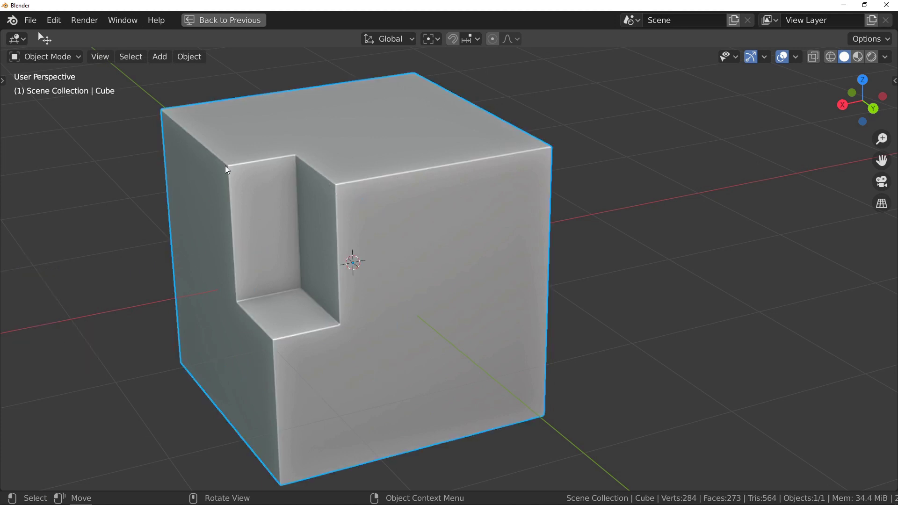
key("ctrl+z")
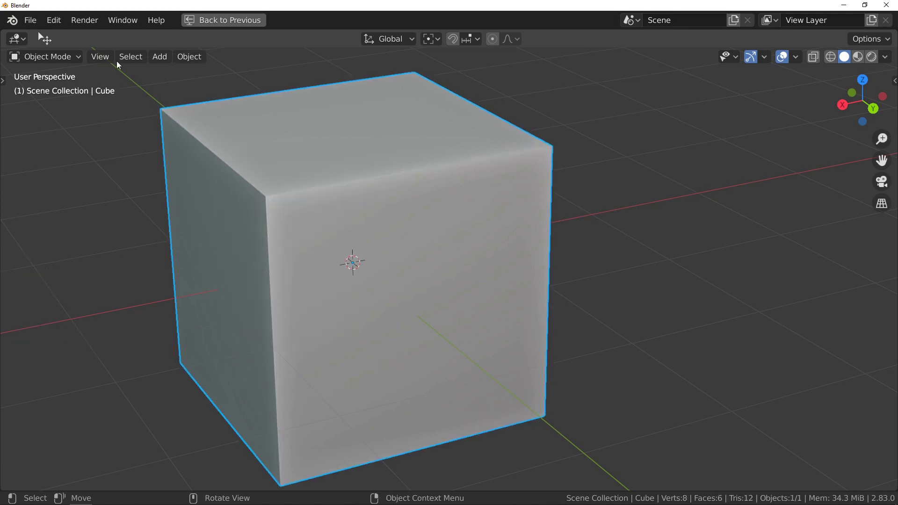
- In Fluent's add-on preferences, uncheck 'Add a bevel after your cut' and close Preferences
left_click(54, 21)
left_click(125, 220)
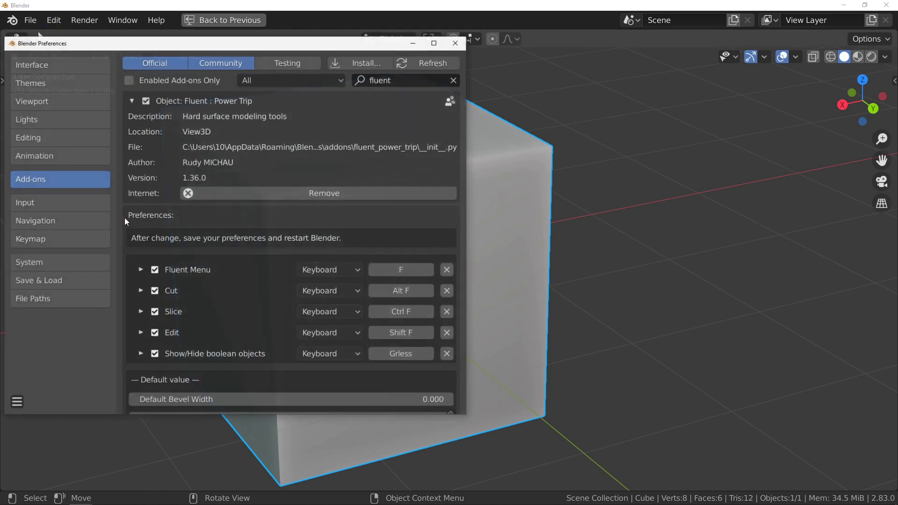
left_click_drag(460, 101, 462, 220)
left_click(447, 209)
scroll(445, 255, "down", 15)
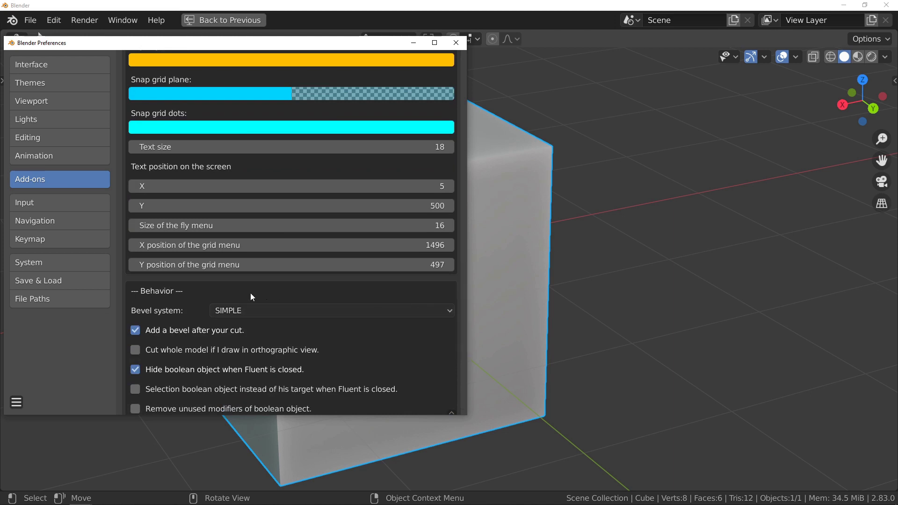
left_click(136, 331)
left_click(456, 43)
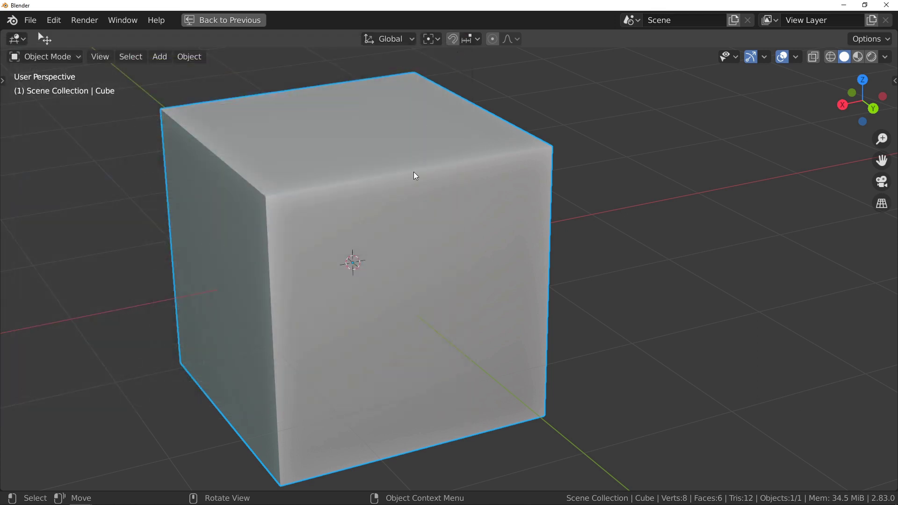
- Cut a sharp, unbevelled rectangular notch across the cube's top front corner with Fluent
key("f")
left_click(299, 150)
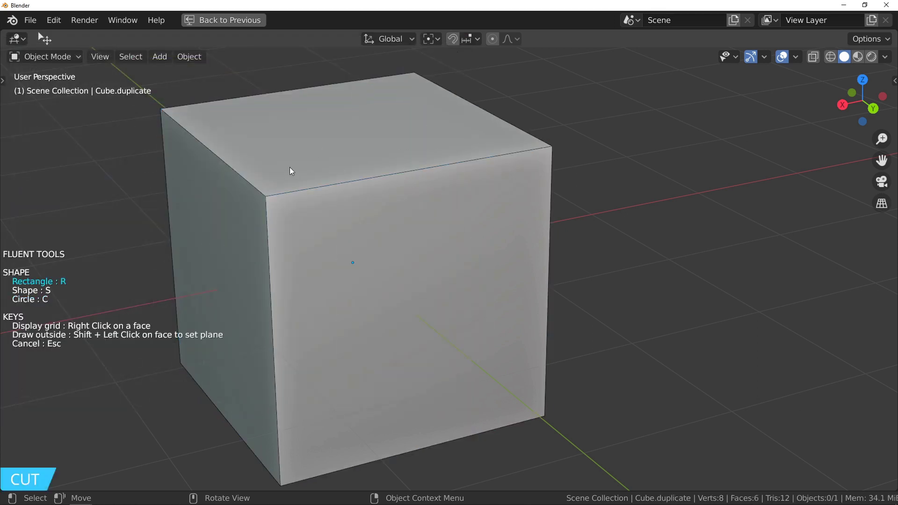
left_click_drag(300, 142, 253, 270)
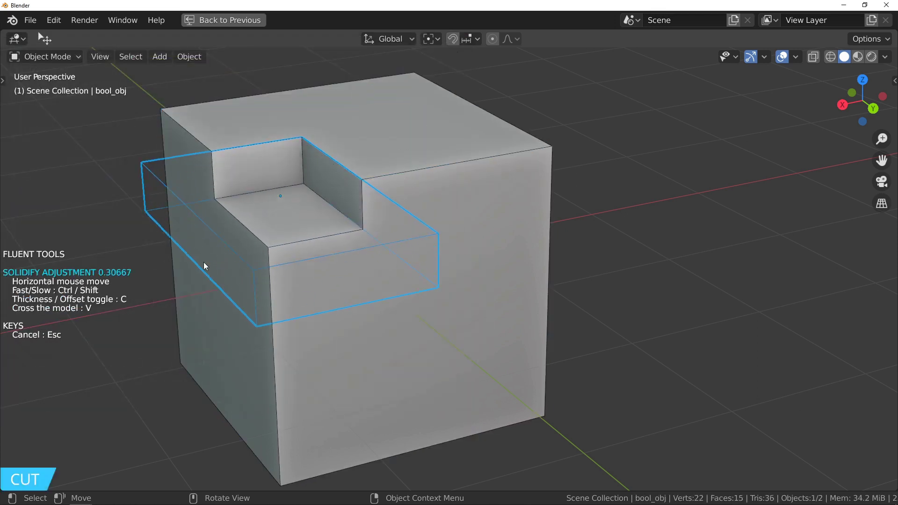
left_click(160, 263)
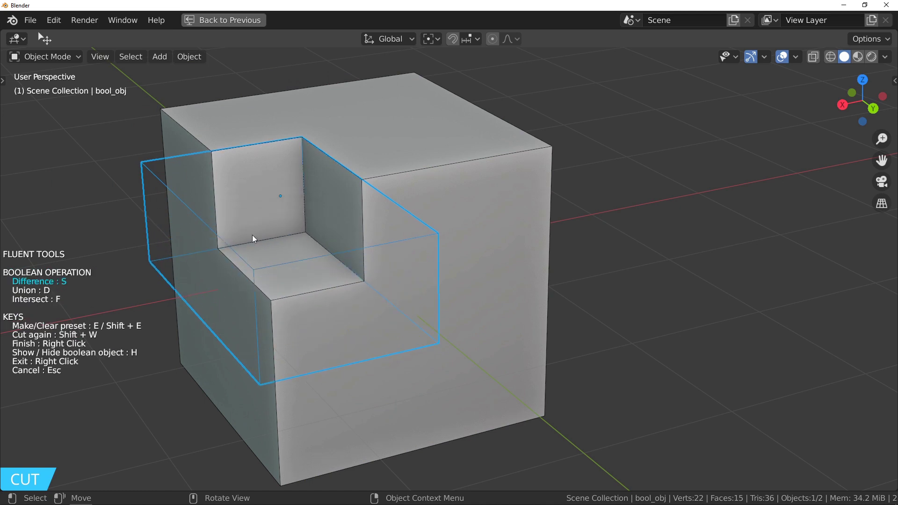
right_click(346, 215)
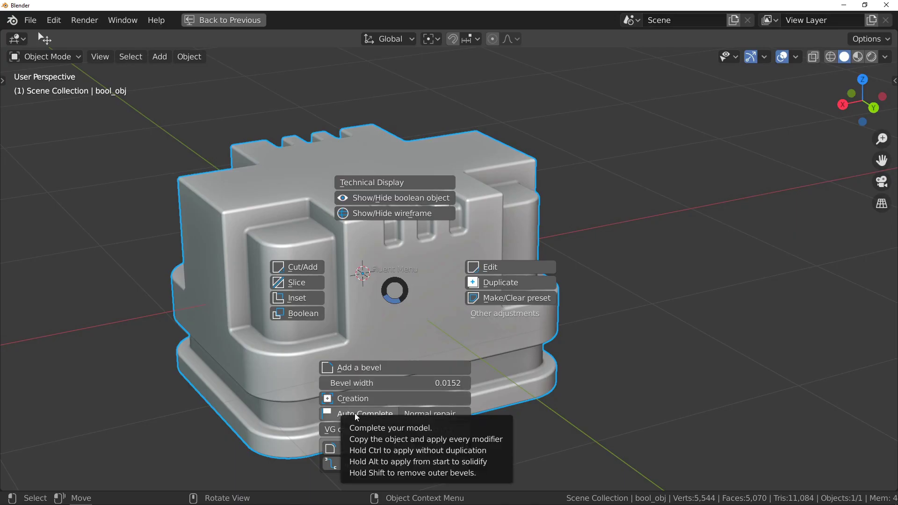
- Run Fluent Auto-Complete, then inspect the applied mesh of bool_obj.010 in Edit Mode
left_click(356, 415, "shift")
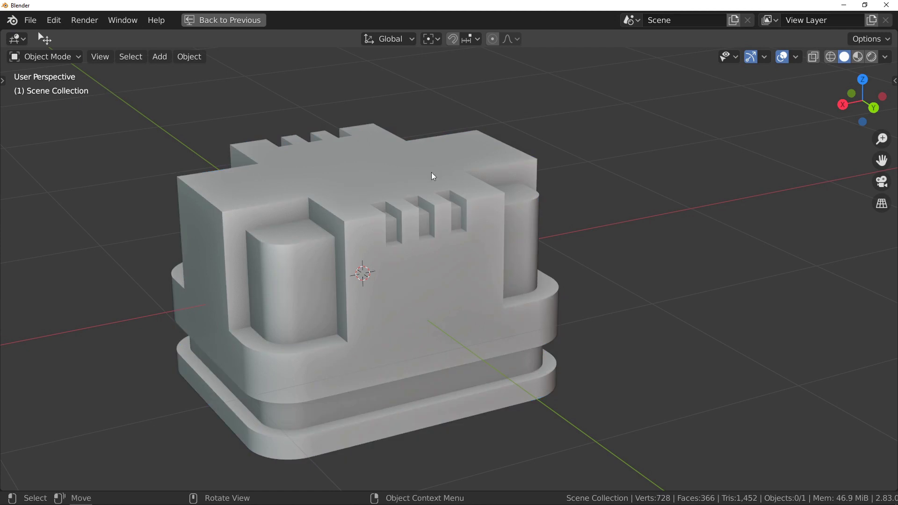
left_click(425, 254)
key("Tab")
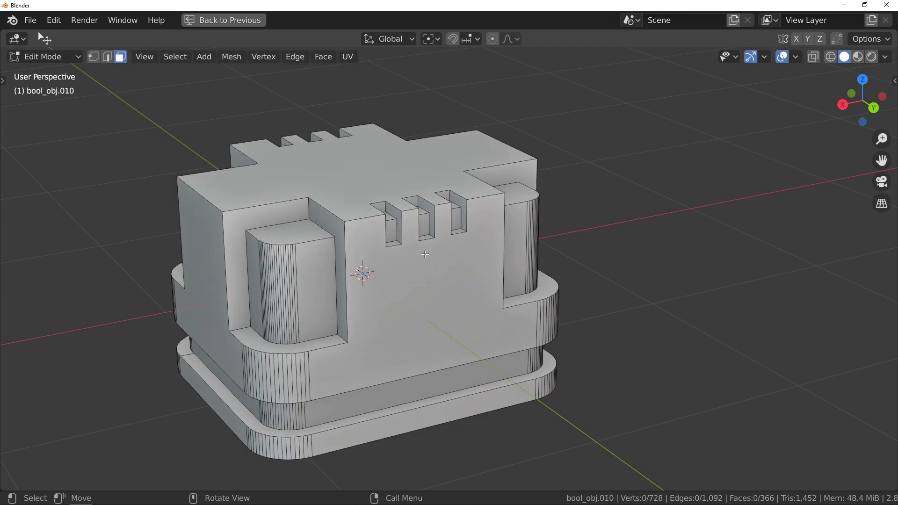
mouse_move(425, 254)
middle_mouse_down()
mouse_move(410, 259)
mouse_move(422, 260)
middle_mouse_up()
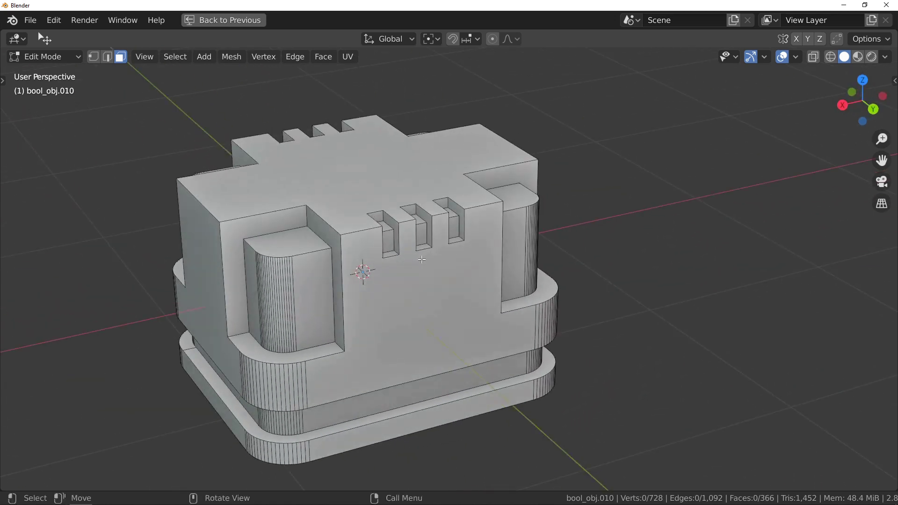
key("Tab")
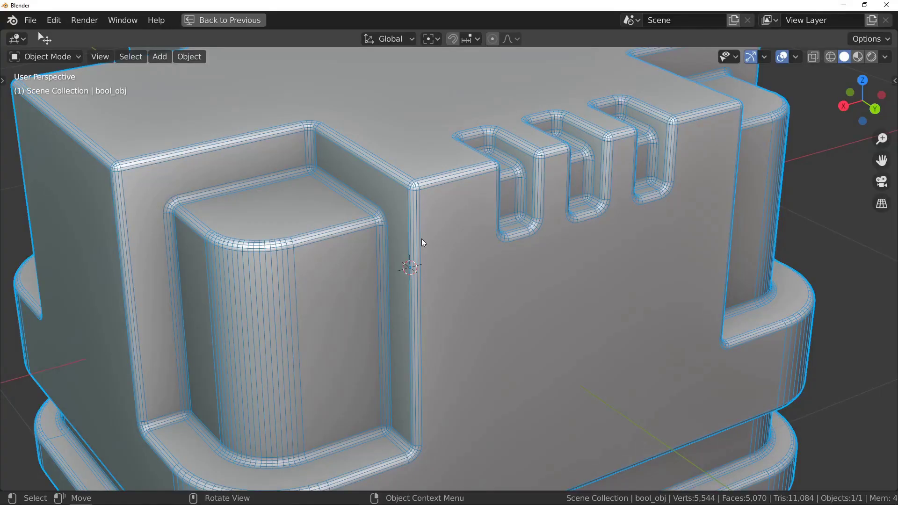
key("f")
mouse_move(527, 261)
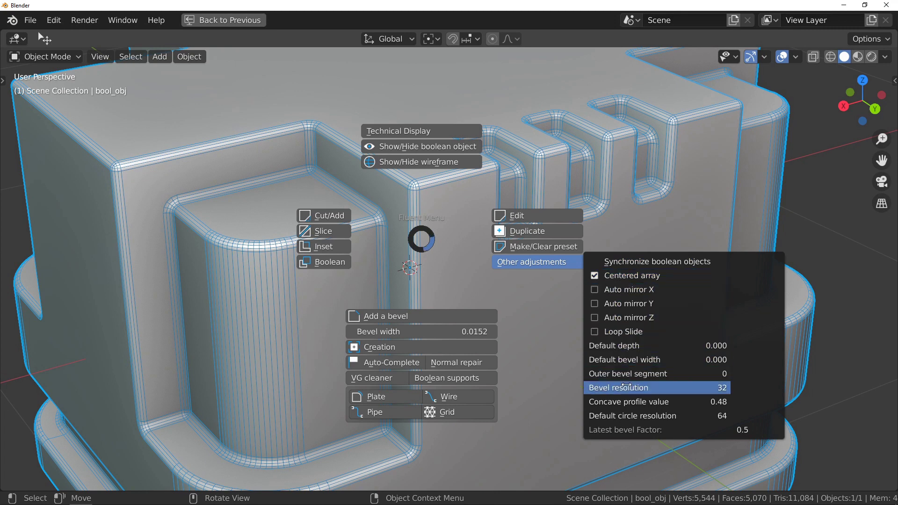
left_click(655, 377)
type("1")
key("Return")
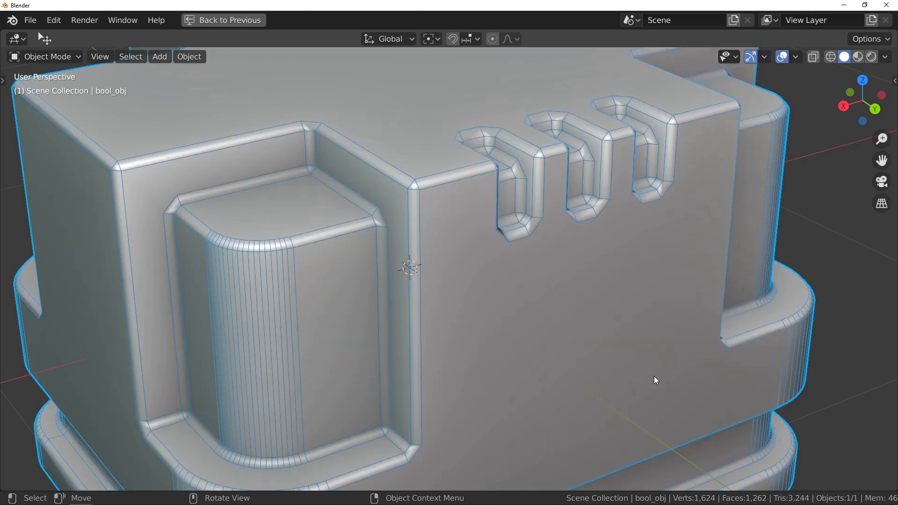
key("f")
left_click(723, 259)
type("2")
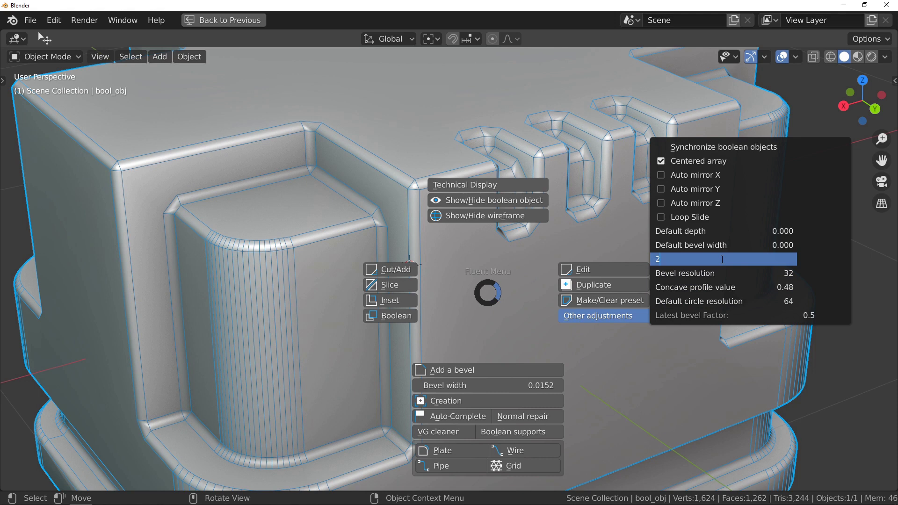
key("Return")
key("f")
left_click(659, 372)
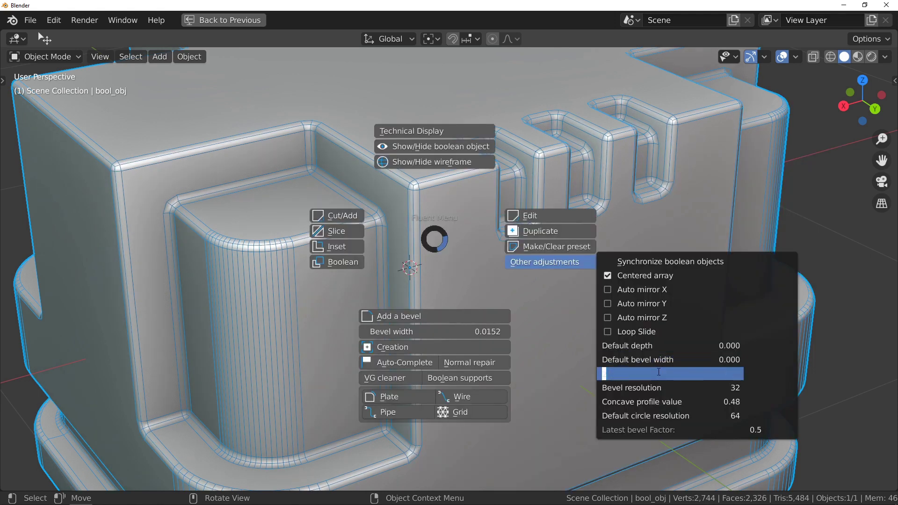
type("0")
key("Return")
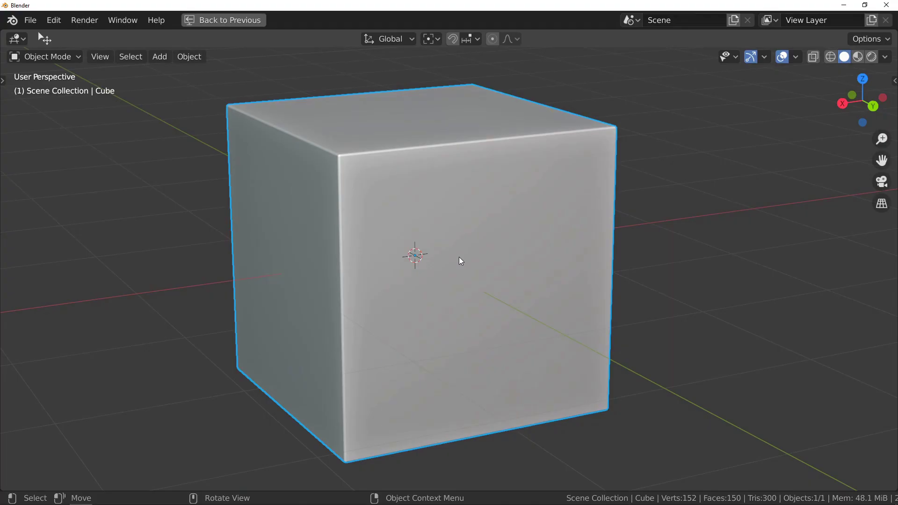
- Cut a rectangular slot in the front face and open its Dimensions, reading 1.2352 by 0.39042
key("f")
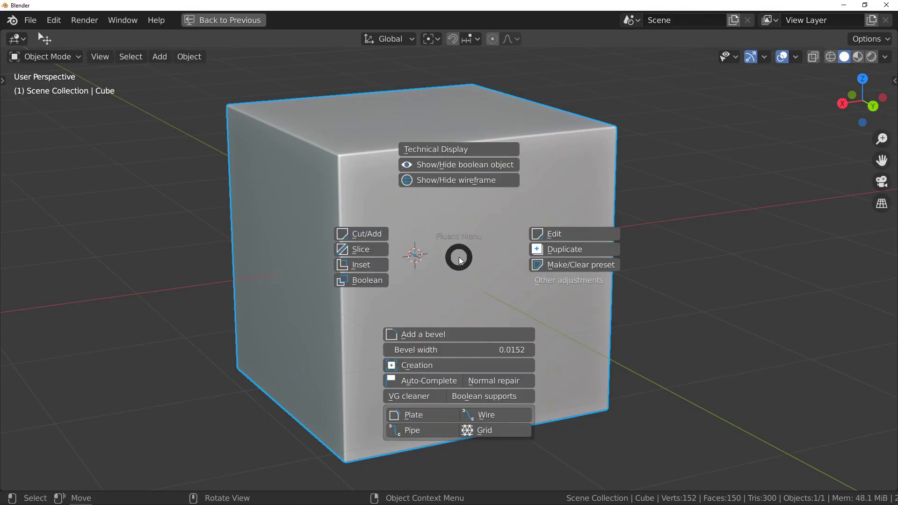
left_click(371, 233)
left_click_drag(400, 199, 568, 237)
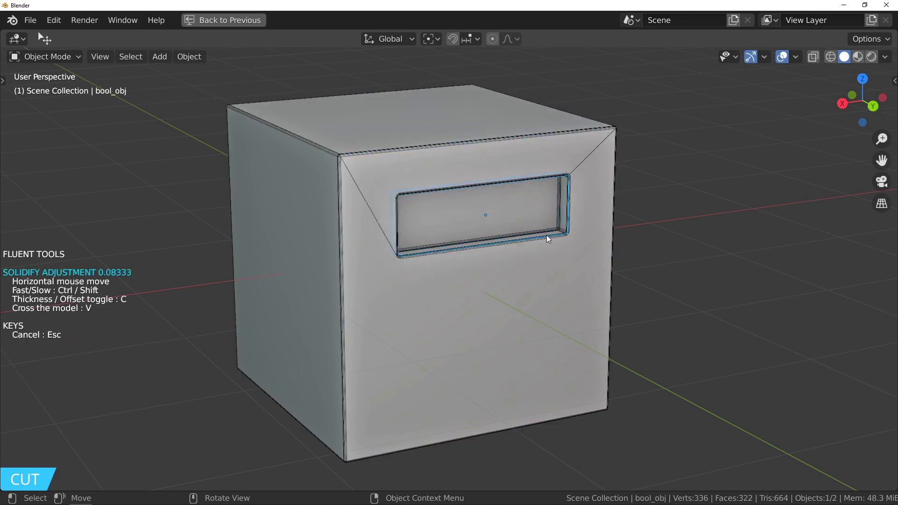
left_click(510, 236)
right_click(589, 282)
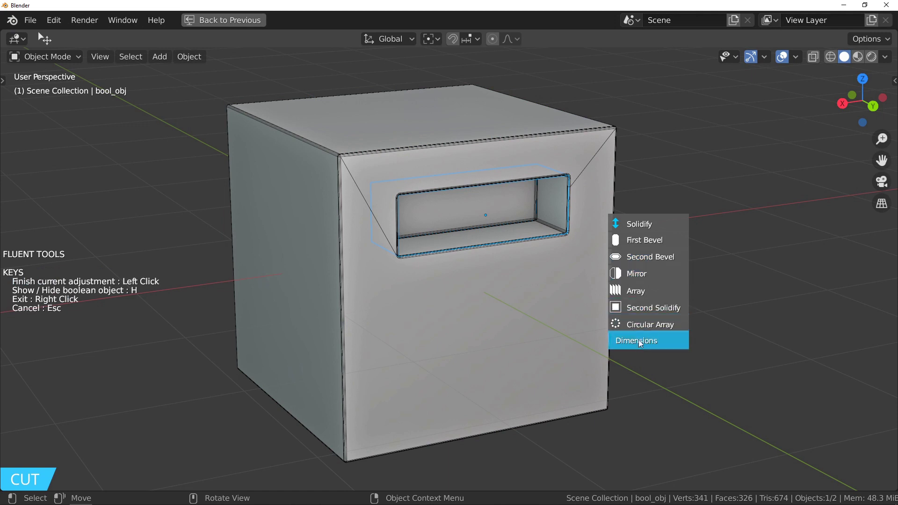
left_click(663, 345)
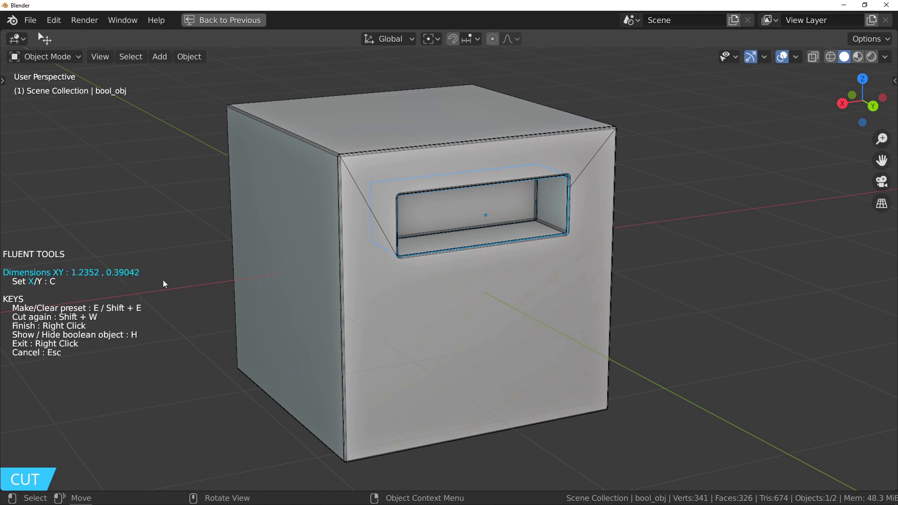